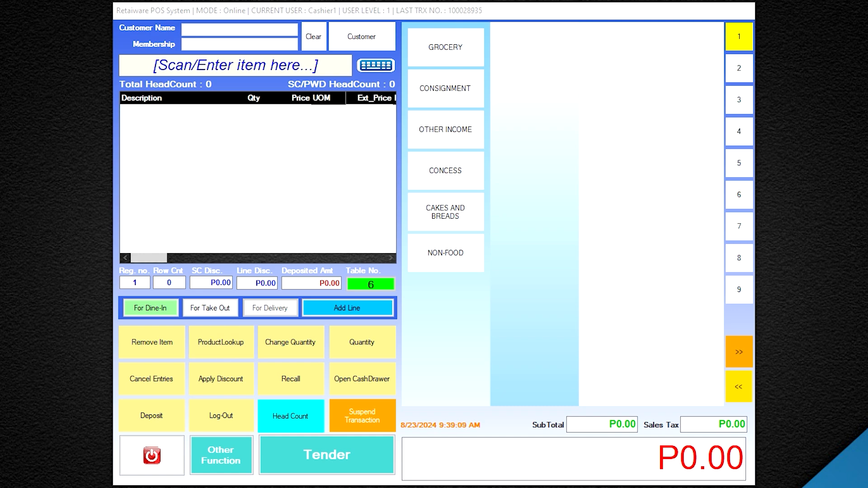
Add ROUND UBE SUPREME to the sale from Product Lookup with quantity 1.
{"action": "left_click", "coordinate": [235, 350]}
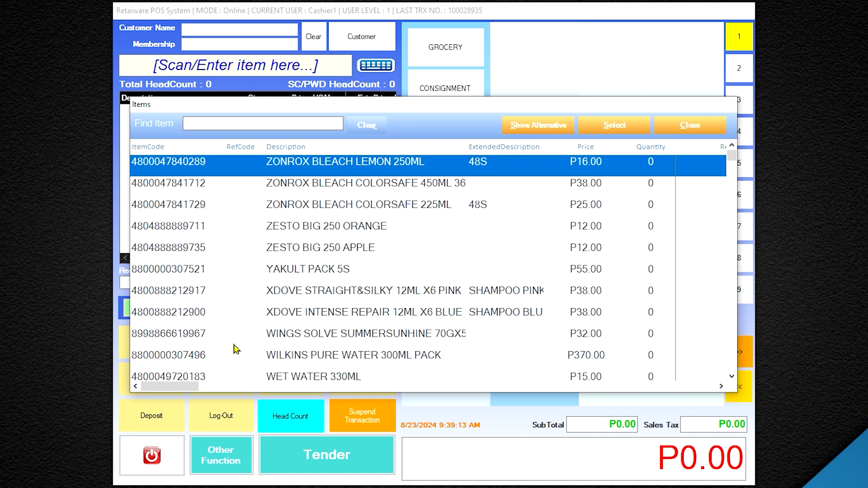
{"action": "type", "text": "ROUND UBE SUPREME"}
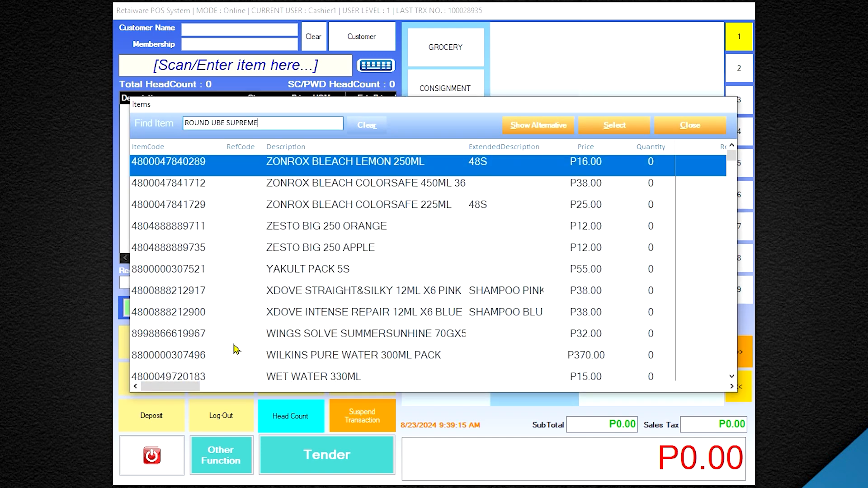
{"action": "double_click", "coordinate": [253, 169]}
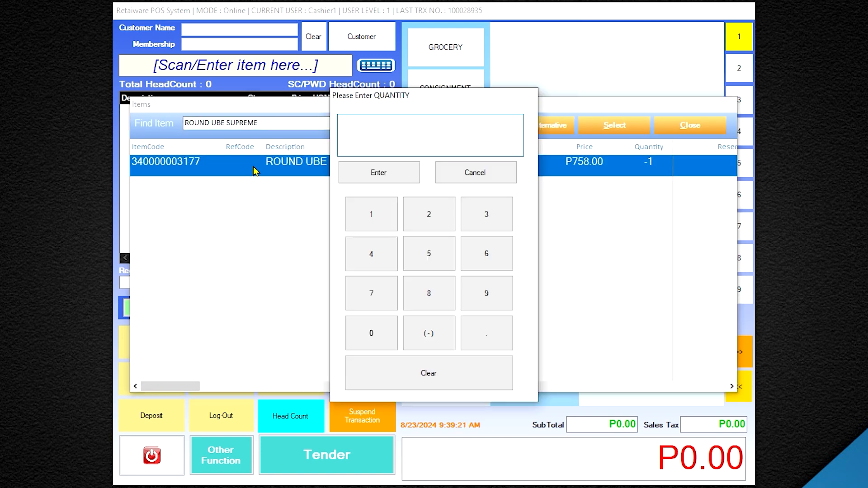
{"action": "left_click", "coordinate": [371, 213]}
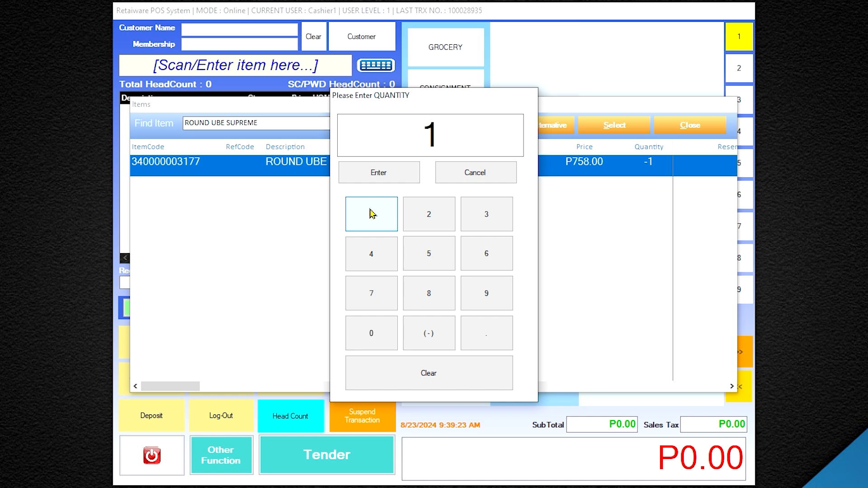
{"action": "left_click", "coordinate": [375, 174]}
{"action": "type", "text": "340000001489"}
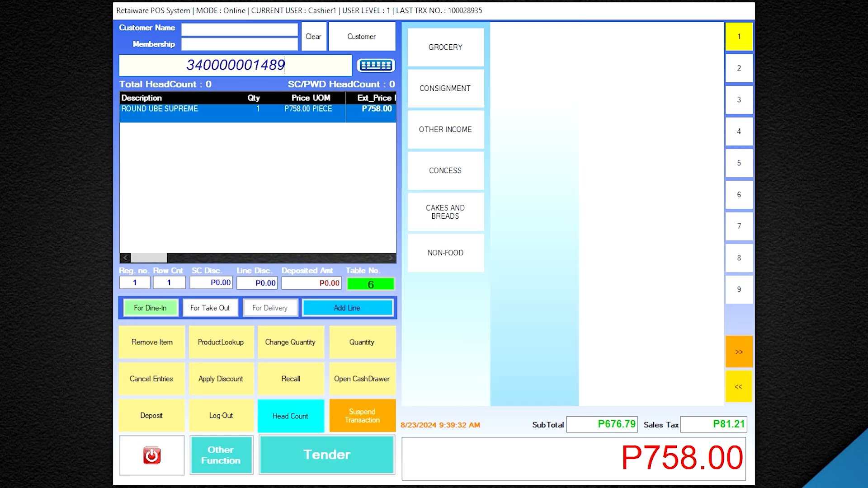
{"action": "key", "text": "Return"}
{"action": "type", "text": "340000002788"}
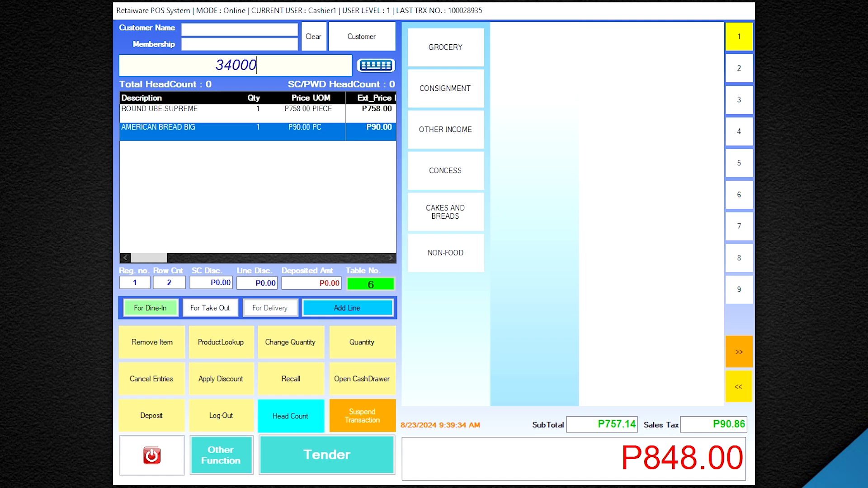
{"action": "key", "text": "Return"}
{"action": "type", "text": "340000002788"}
{"action": "key", "text": "Return"}
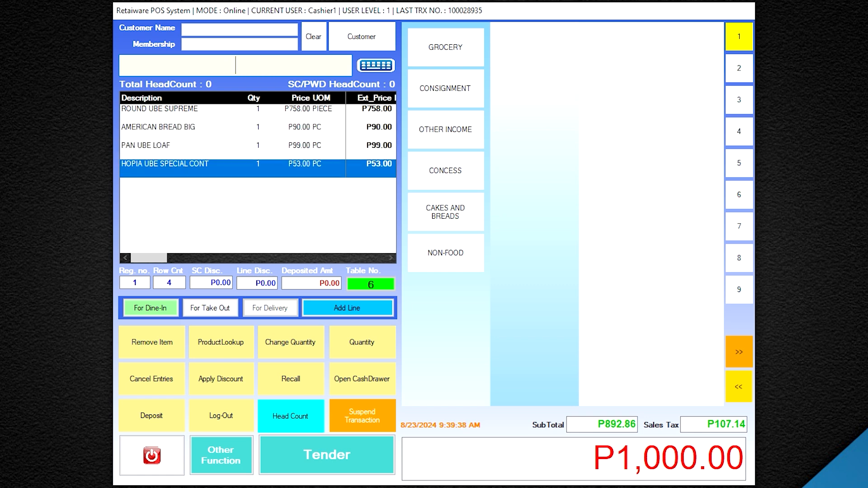
Apply a Senior Citizen discount with head count 1 and 1 senior citizen, bringing the total to P714.29.
{"action": "left_click", "coordinate": [222, 383]}
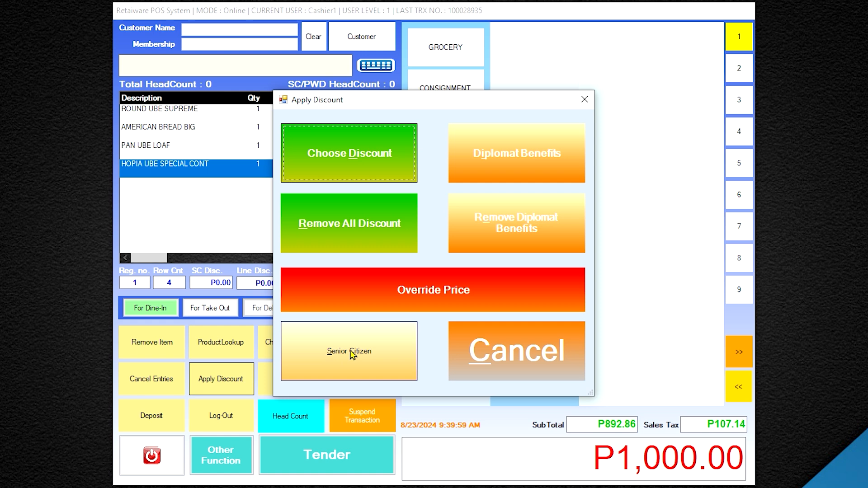
{"action": "left_click", "coordinate": [352, 355]}
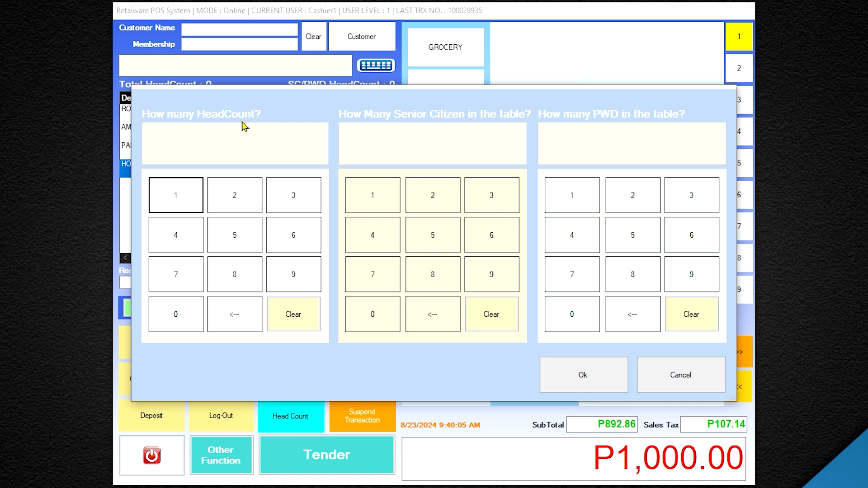
{"action": "left_click", "coordinate": [187, 198]}
{"action": "left_click", "coordinate": [391, 201]}
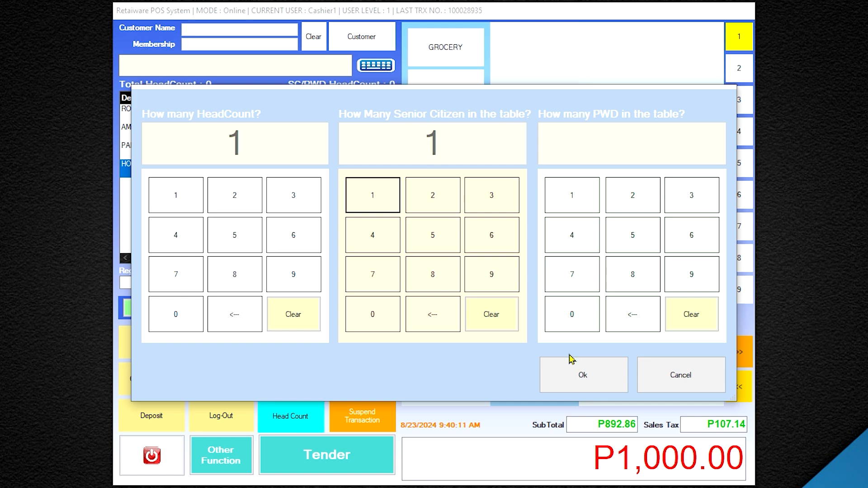
{"action": "left_click", "coordinate": [583, 382]}
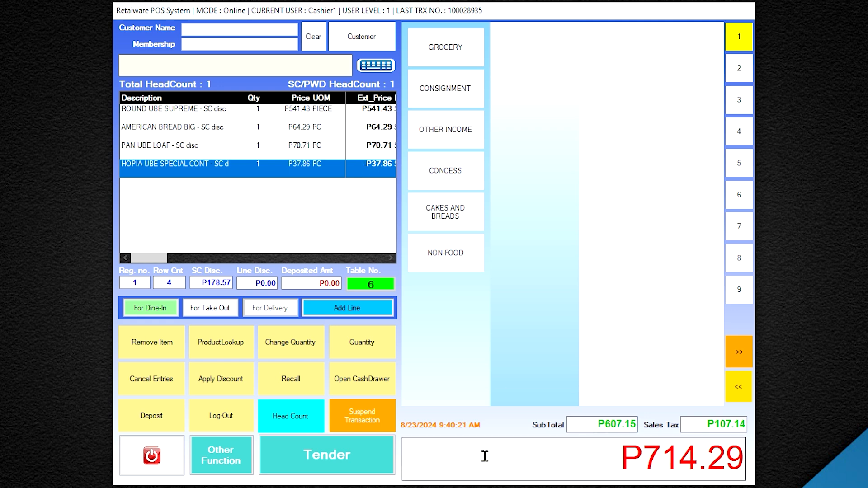
Record the senior customer's name and OSCA number as the sold-to details.
{"action": "left_click", "coordinate": [340, 468]}
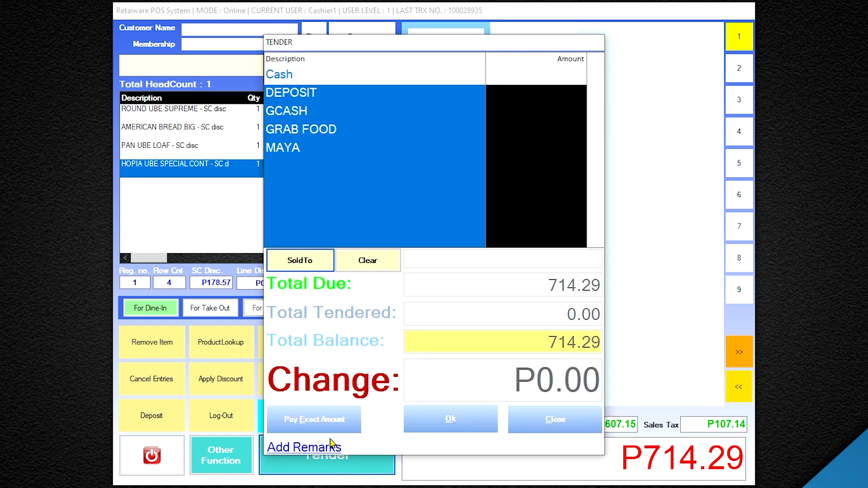
{"action": "left_click", "coordinate": [306, 266]}
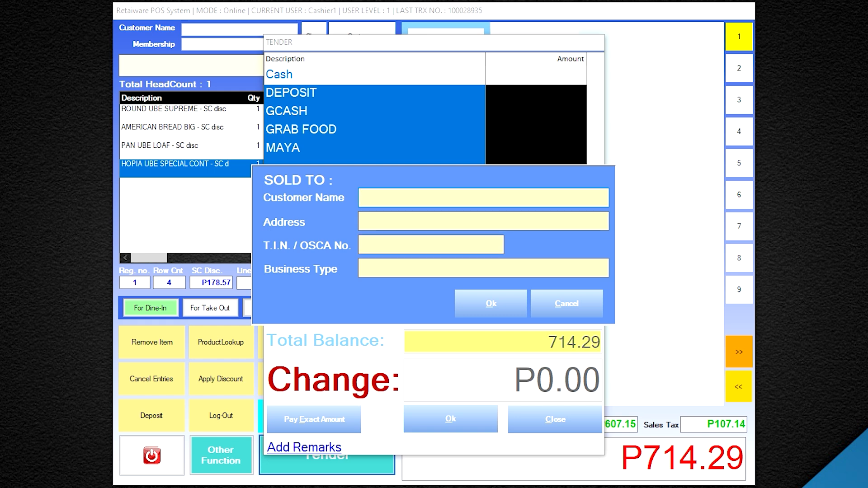
{"action": "type", "text": "ZEN"}
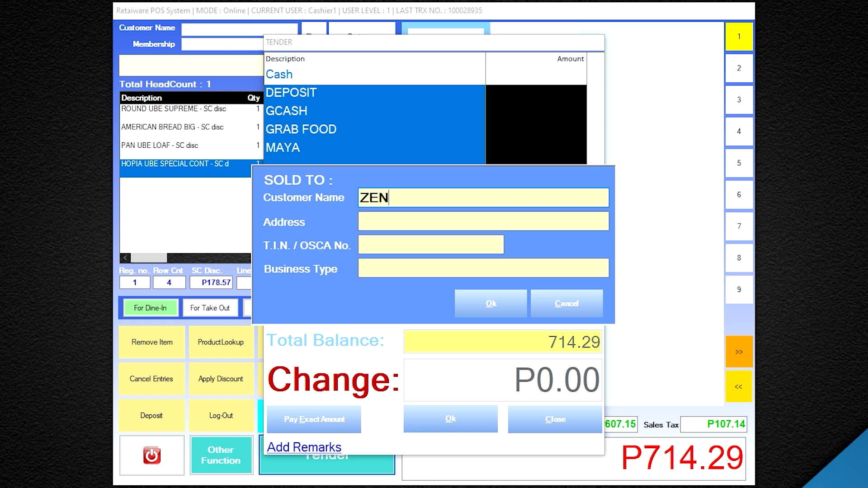
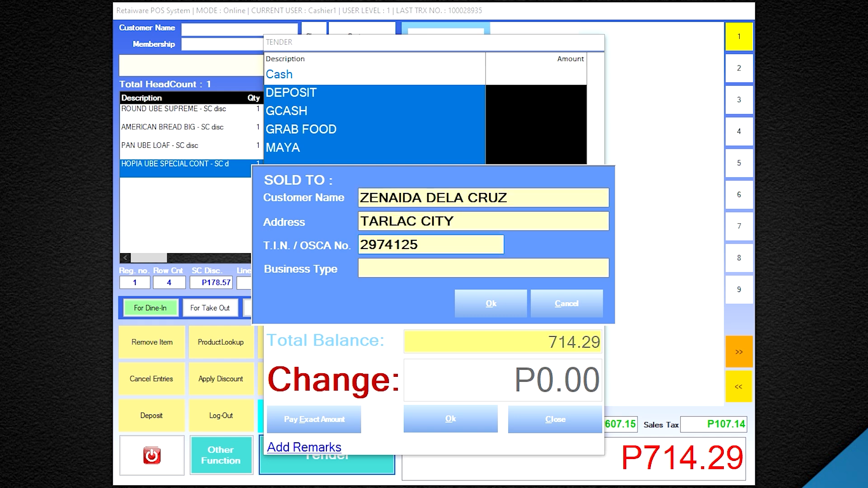
{"action": "left_click", "coordinate": [499, 306]}
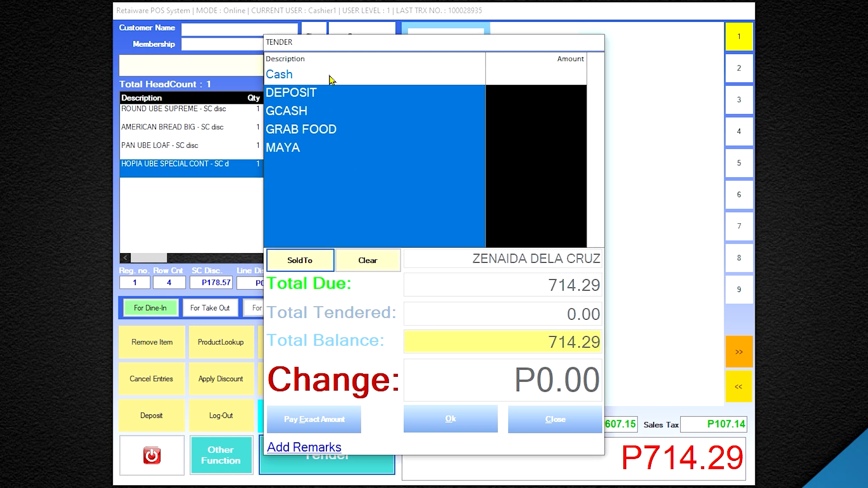
Tender P1,000.00 cash and complete the sale, giving P285.71 change.
{"action": "left_click", "coordinate": [356, 80]}
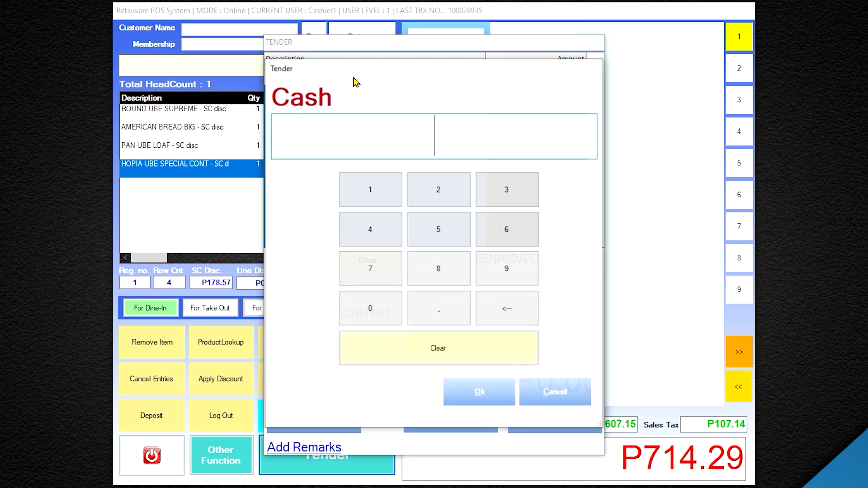
{"action": "left_click", "coordinate": [384, 193]}
{"action": "left_click", "coordinate": [387, 305]}
{"action": "left_click", "coordinate": [387, 305]}
{"action": "left_click", "coordinate": [386, 307]}
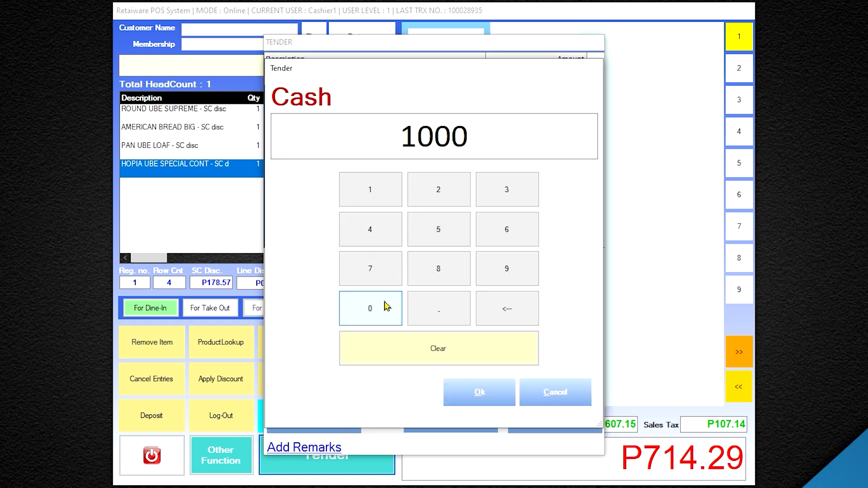
{"action": "left_click", "coordinate": [479, 399]}
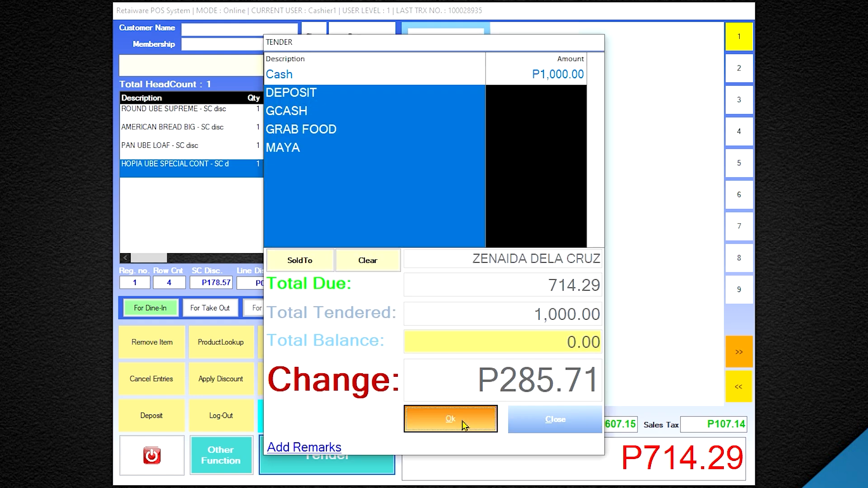
{"action": "left_click", "coordinate": [464, 425]}
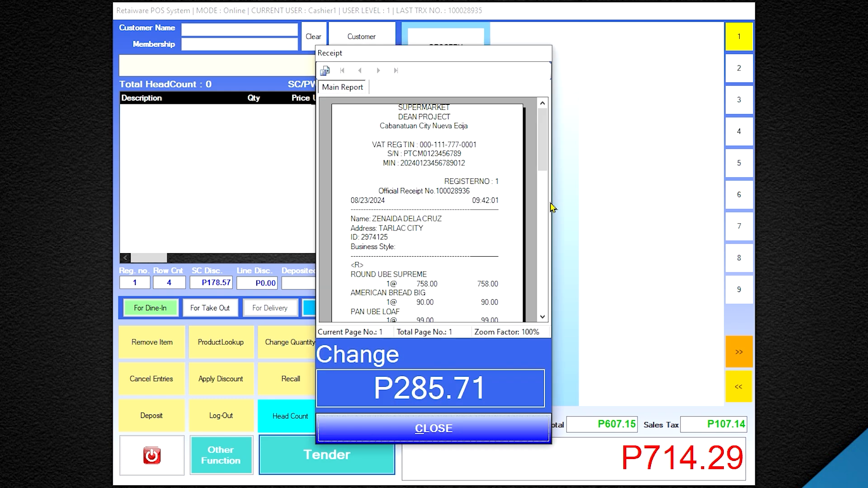
Review the receipt's P714.29 due and P285.71 change, then close it.
{"action": "left_click_drag", "start_coordinate": [543, 145], "coordinate": [544, 176]}
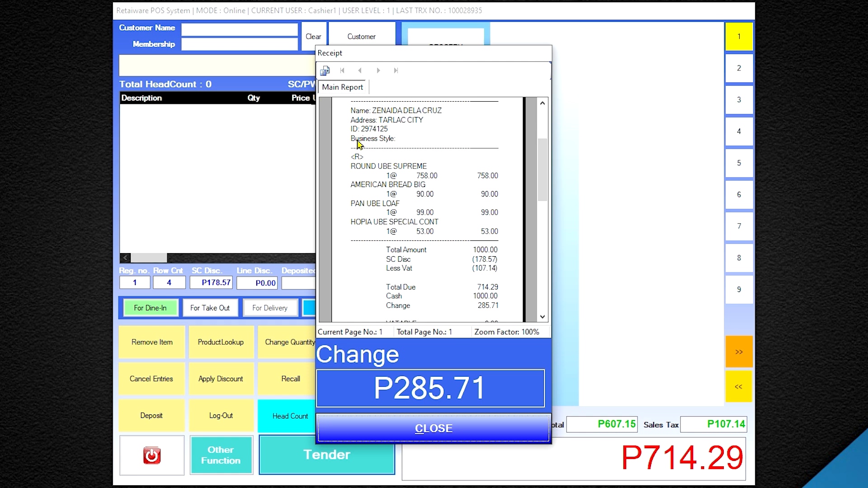
{"action": "left_click_drag", "start_coordinate": [542, 161], "coordinate": [542, 188]}
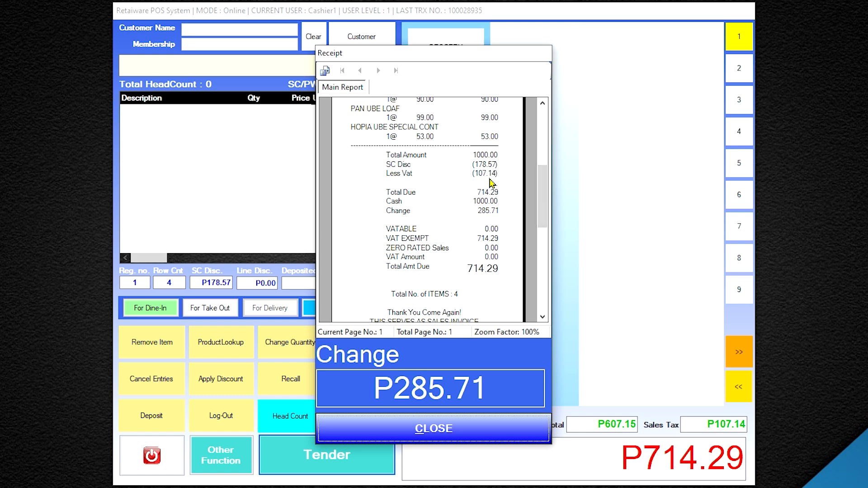
{"action": "left_click", "coordinate": [470, 434]}
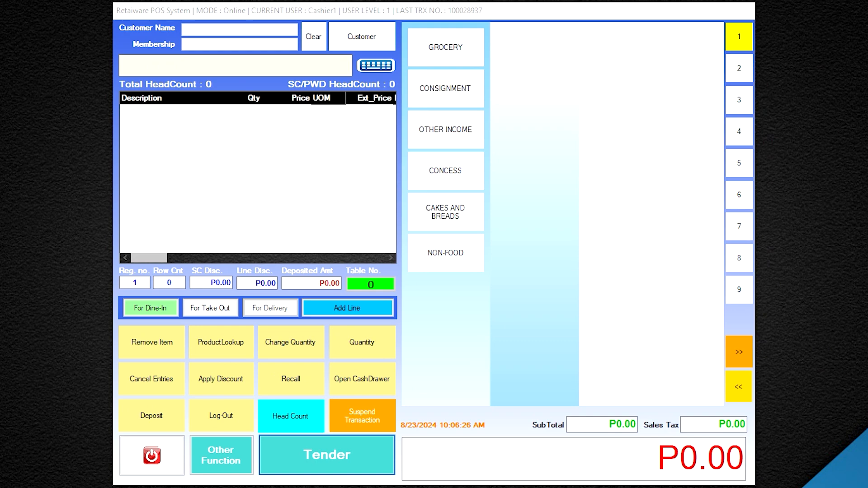
Add 8X12 LEMON CARAMEL from Product Lookup, then AMERICAN BREAD BIG and PAN UBE LOAF by item code.
{"action": "left_click", "coordinate": [237, 348]}
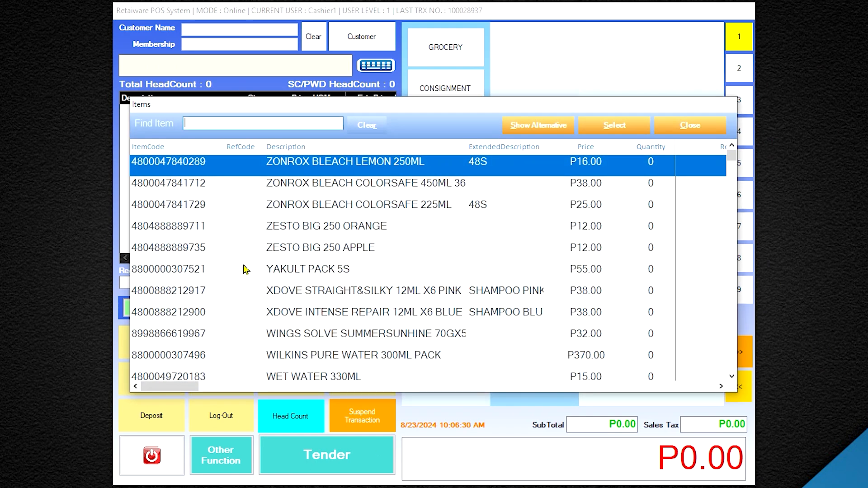
{"action": "type", "text": "8X12 LEMON CARAMEL"}
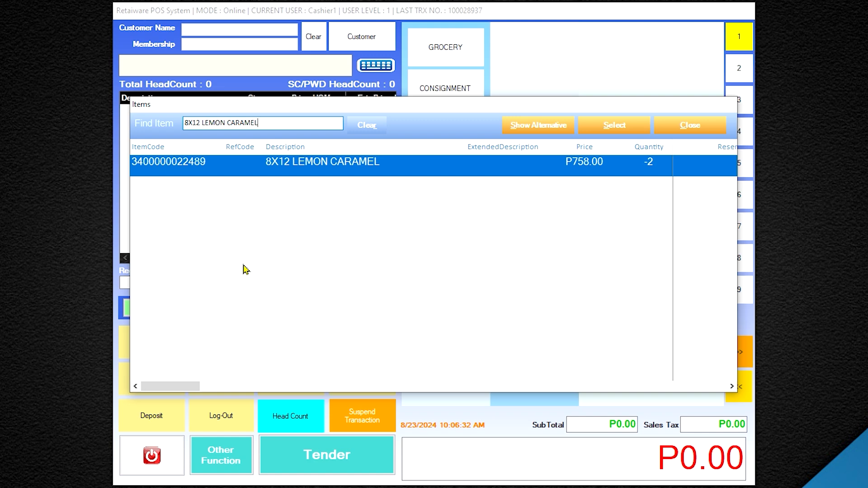
{"action": "double_click", "coordinate": [315, 171]}
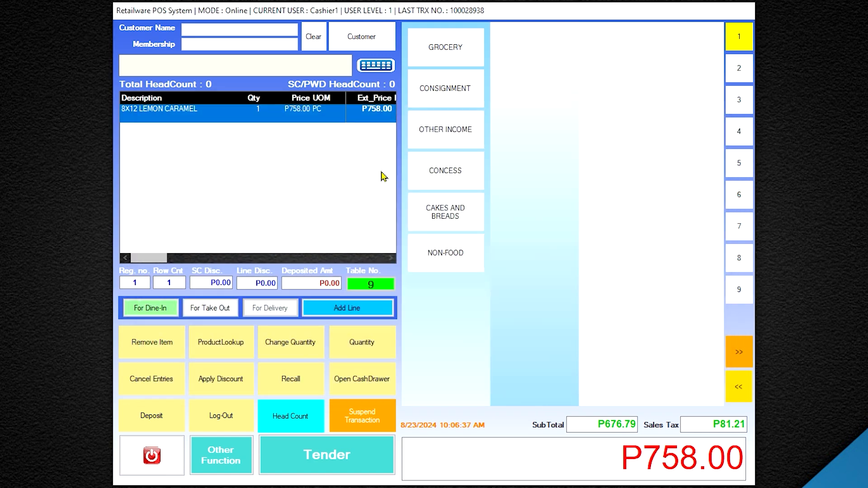
{"action": "left_click", "coordinate": [286, 62]}
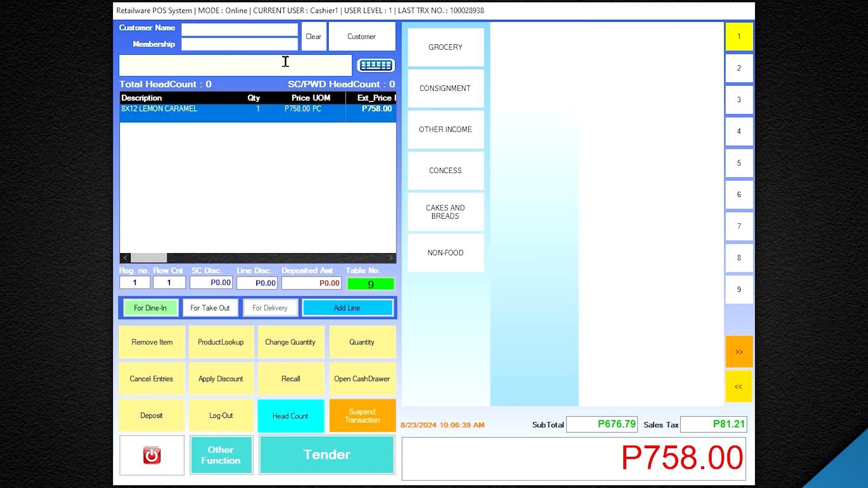
{"action": "key", "text": "Return"}
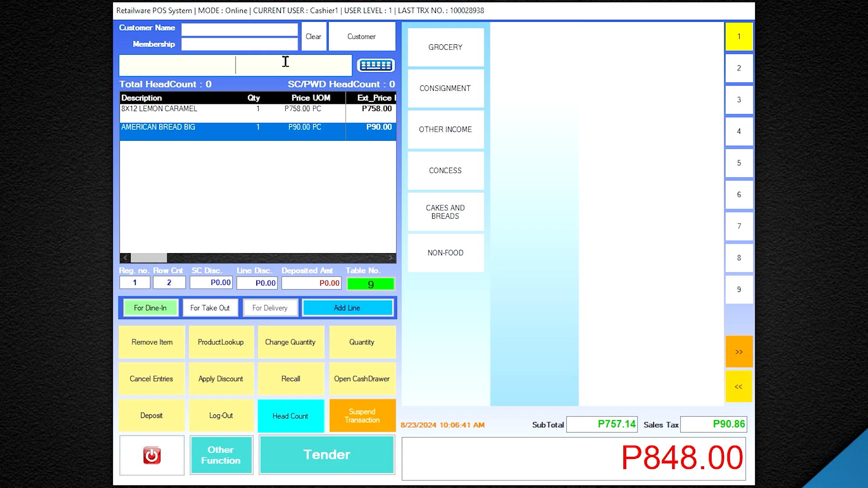
{"action": "key", "text": "Return"}
{"action": "key", "text": "Return"}
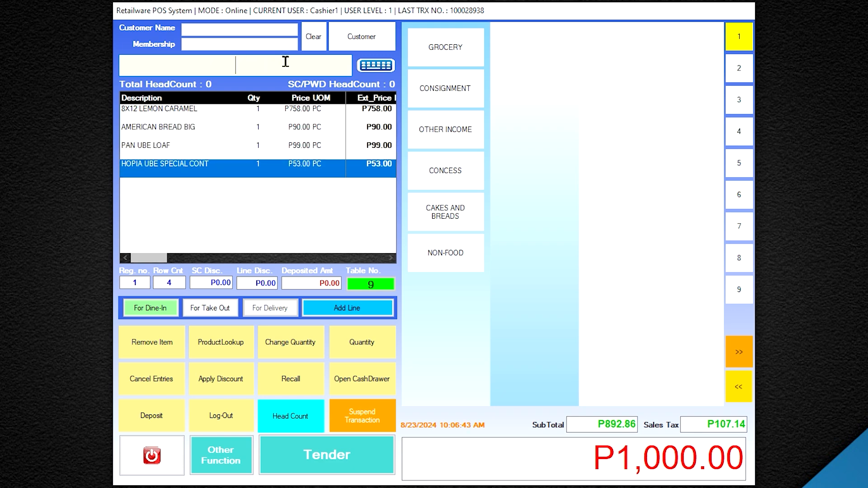
Look up GINEBRA HARI and add it, bringing the order to P1,170.00.
{"action": "left_click", "coordinate": [220, 342]}
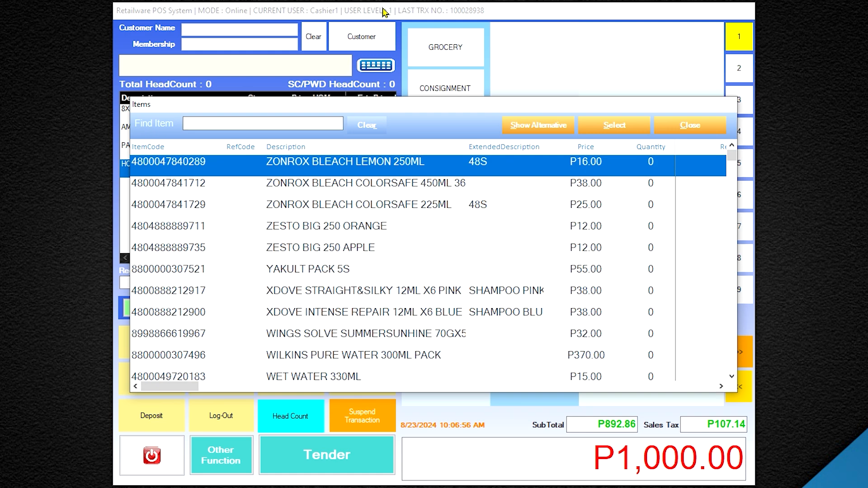
{"action": "type", "text": "GINEBRA HARI"}
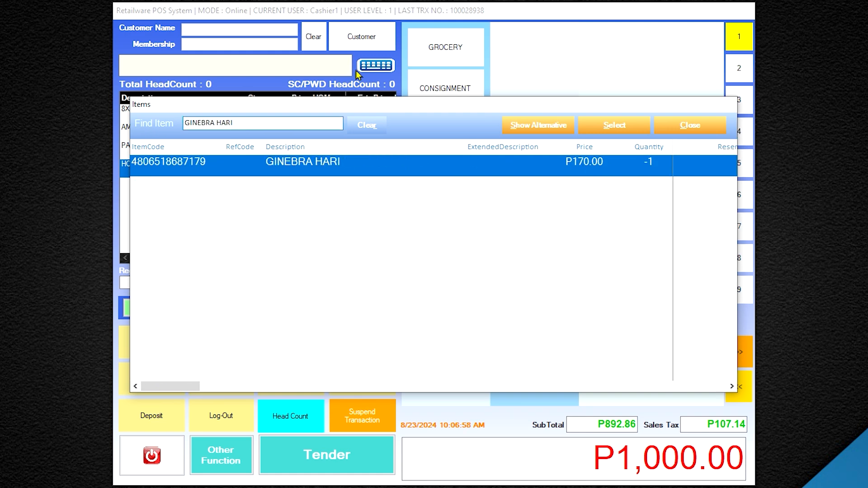
{"action": "double_click", "coordinate": [340, 163]}
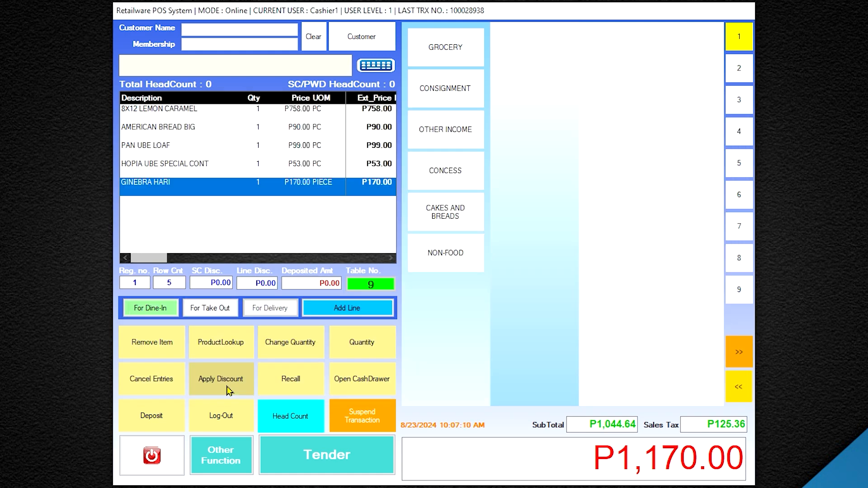
Apply a Senior Citizen discount with head count 1 and 1 senior, lowering the total to P884.29.
{"action": "left_click", "coordinate": [227, 391]}
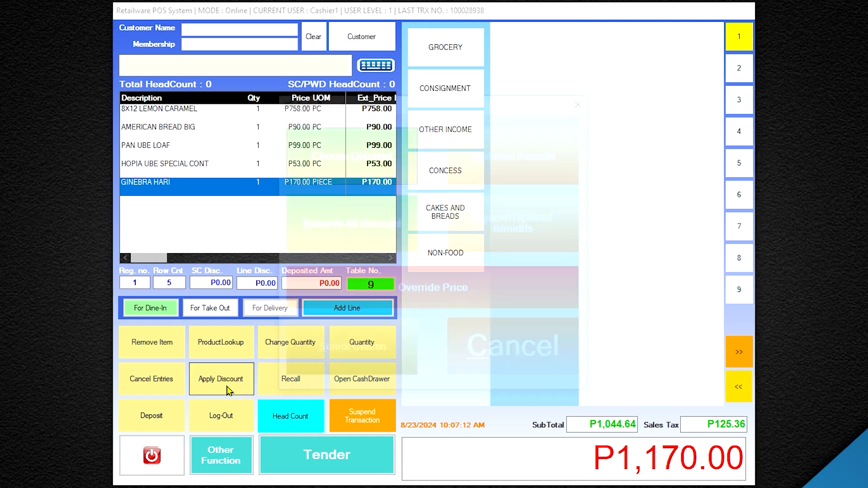
{"action": "left_click", "coordinate": [312, 366]}
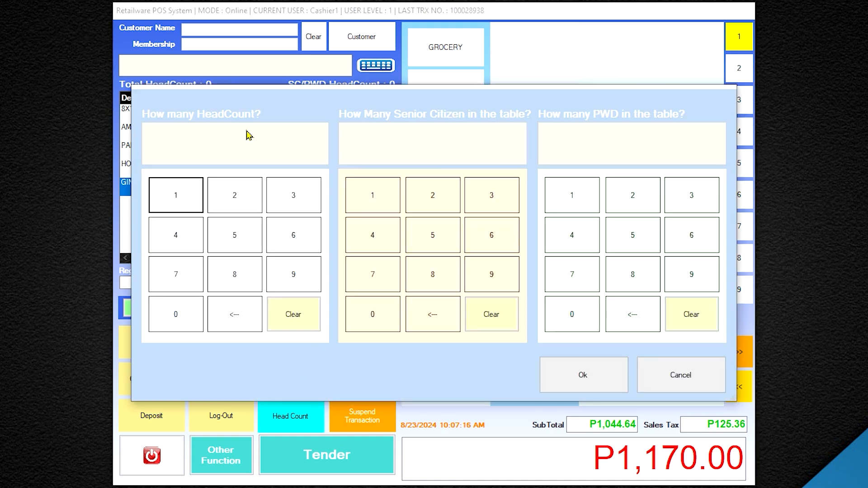
{"action": "left_click", "coordinate": [179, 183]}
{"action": "left_click", "coordinate": [370, 194]}
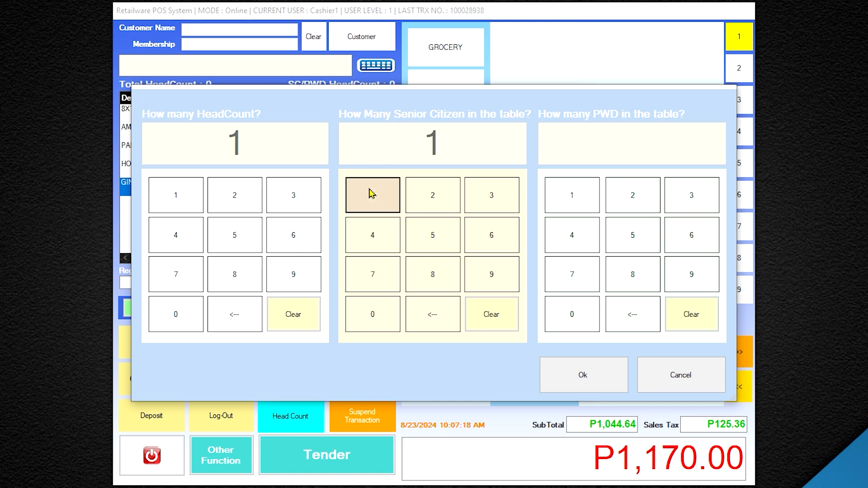
{"action": "left_click", "coordinate": [595, 377]}
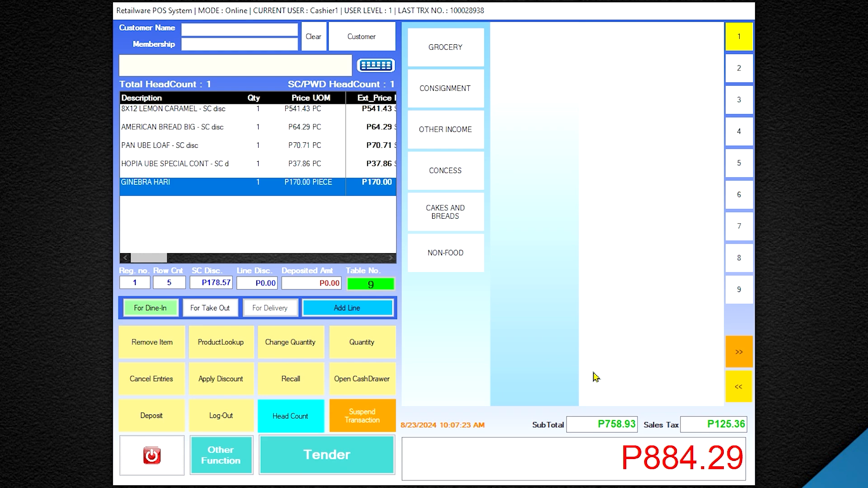
Open the P884.29 payment and save the senior buyer's name, address and OSCA number as sold-to details.
{"action": "left_click", "coordinate": [346, 468]}
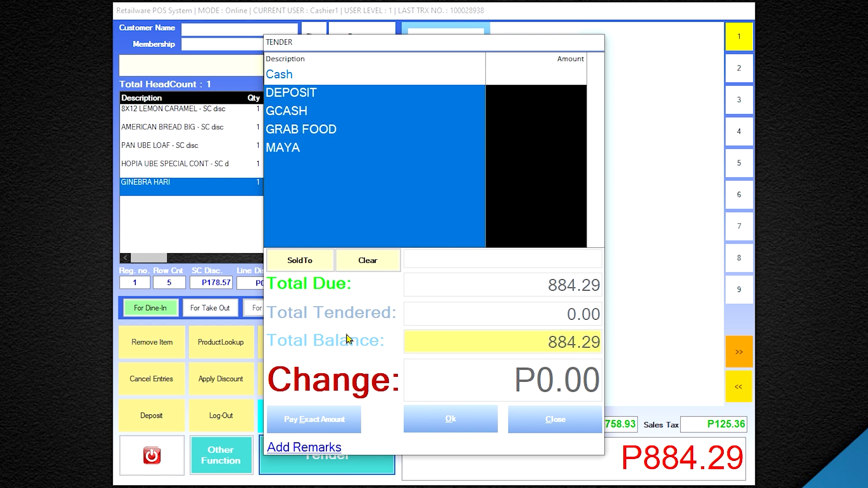
{"action": "left_click", "coordinate": [316, 263]}
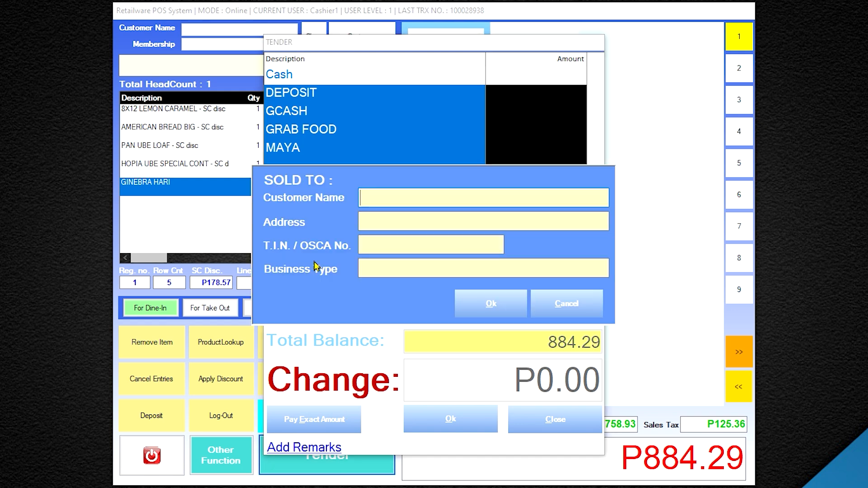
{"action": "key", "text": "Tab"}
{"action": "type", "text": "RIZAL, NUEVA ECIJA"}
{"action": "key", "text": "Tab"}
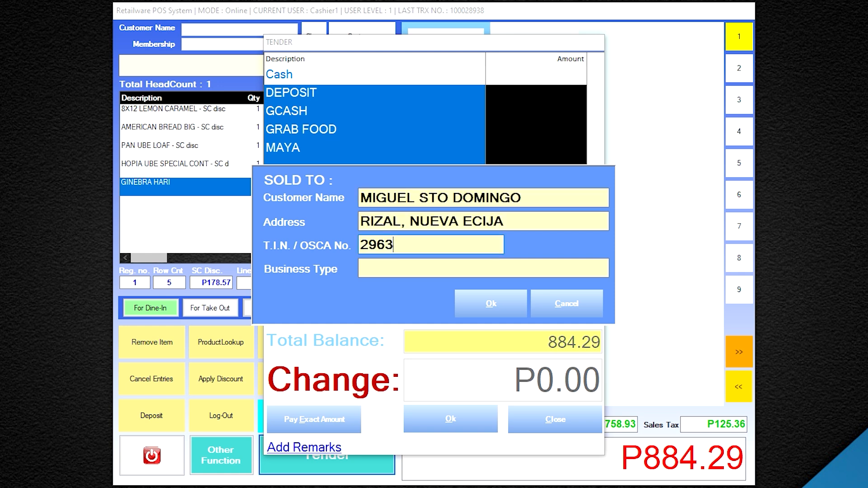
{"action": "left_click", "coordinate": [488, 303]}
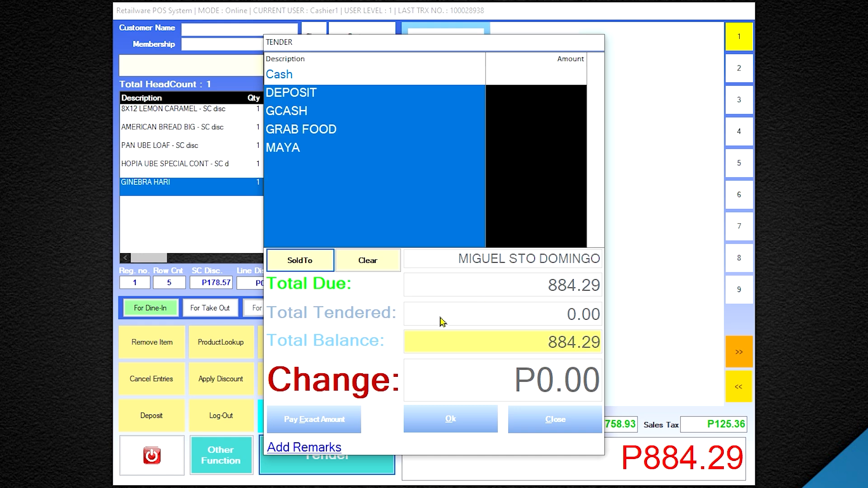
Pay P1,000.00 in cash and finish the sale, giving P115.71 change on the receipt.
{"action": "left_click", "coordinate": [436, 81]}
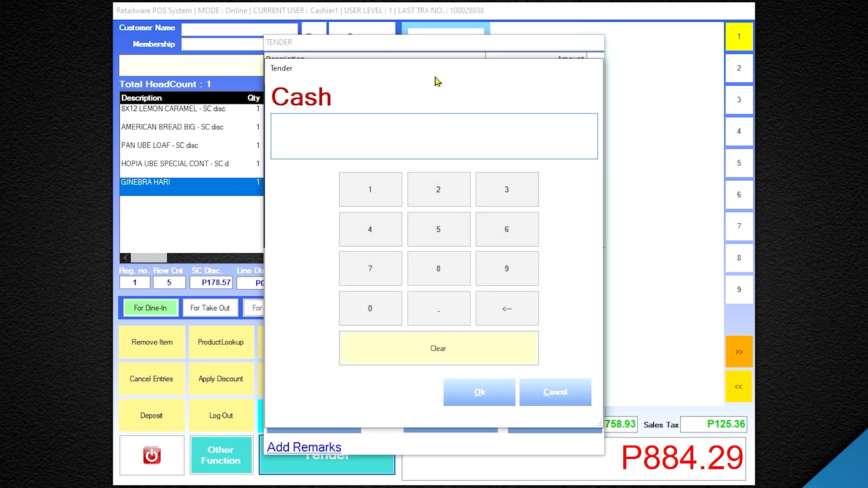
{"action": "left_click", "coordinate": [385, 189]}
{"action": "left_click", "coordinate": [375, 306]}
{"action": "left_click", "coordinate": [375, 306]}
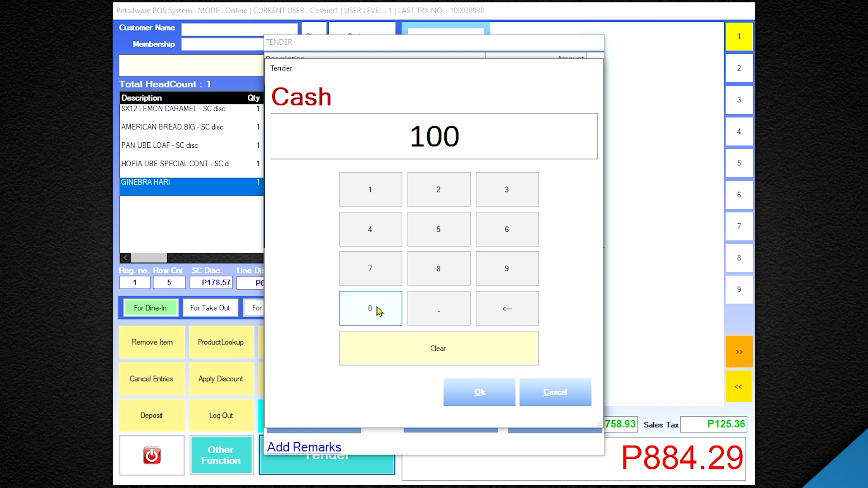
{"action": "left_click", "coordinate": [375, 306]}
{"action": "left_click", "coordinate": [481, 392]}
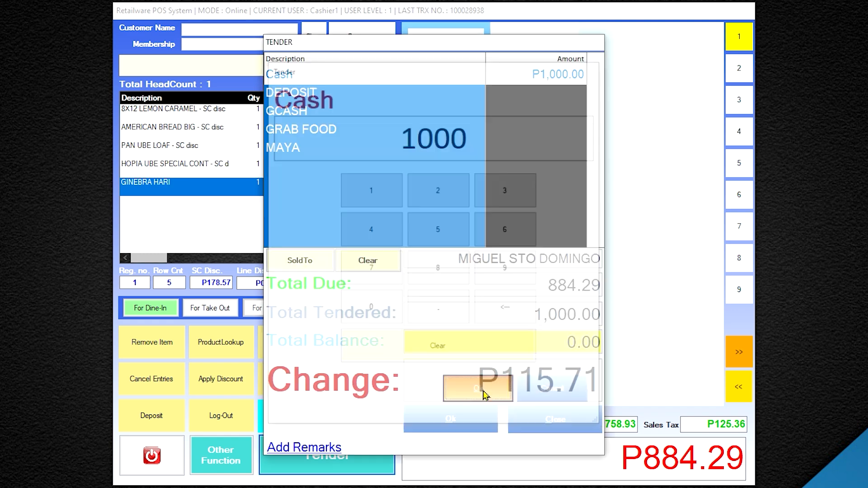
{"action": "left_click", "coordinate": [450, 419]}
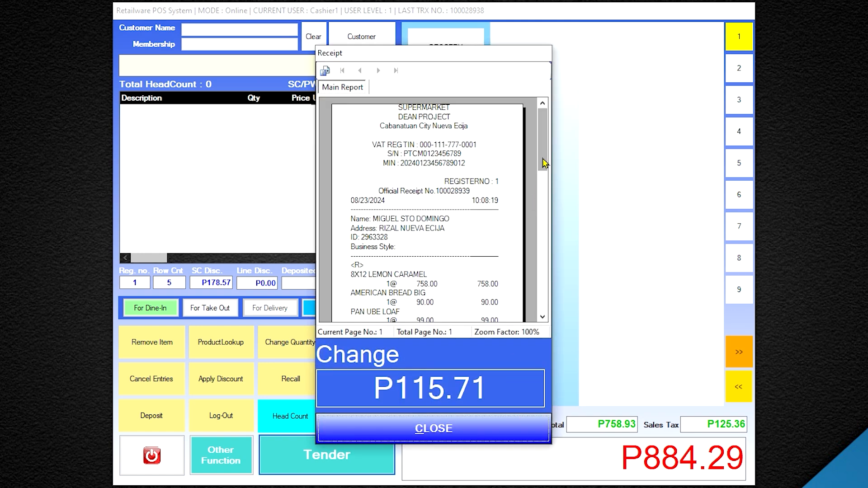
Scroll through the receipt preview and close the change display for a fresh P0.00 sale.
{"action": "left_click_drag", "start_coordinate": [545, 153], "coordinate": [548, 206]}
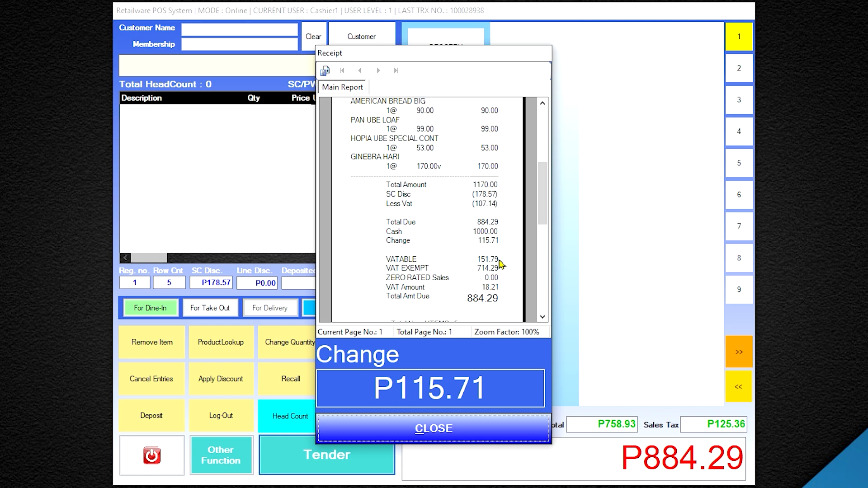
{"action": "left_click", "coordinate": [488, 431]}
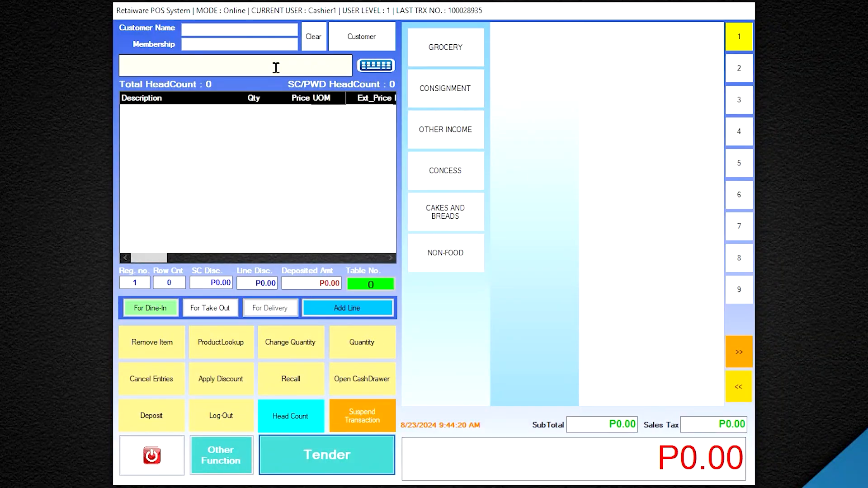
Add AMERICAN BREAD BIG, PAN UBE LOAF and HOPIA UBE SPECIAL CONT by code, plus ROUND UBE SUPREME quantity 1.
{"action": "left_click", "coordinate": [277, 65]}
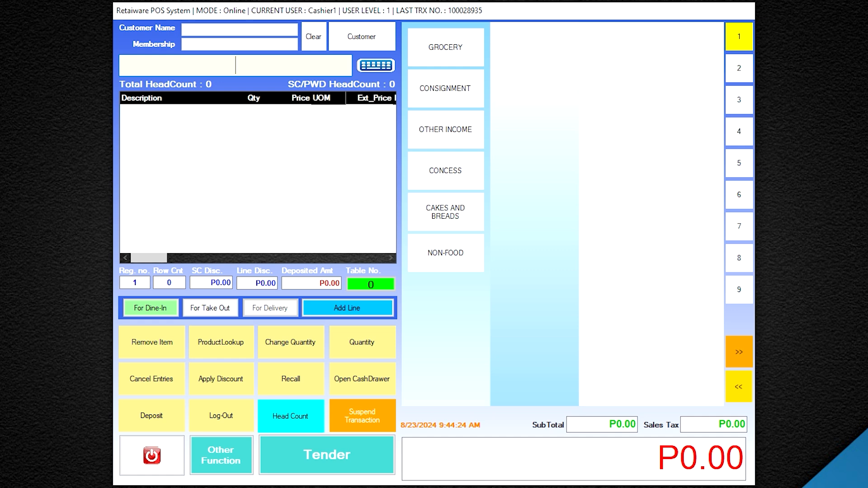
{"action": "type", "text": "34"}
{"action": "key", "text": "Return"}
{"action": "type", "text": "3400"}
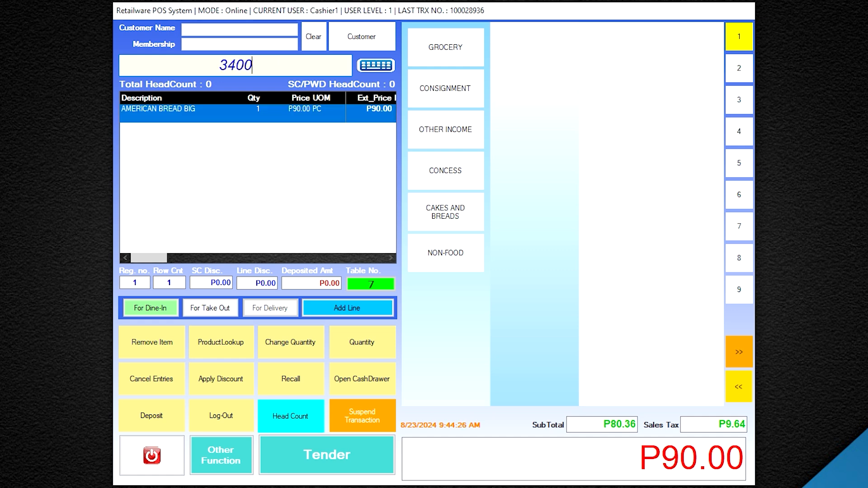
{"action": "key", "text": "Return"}
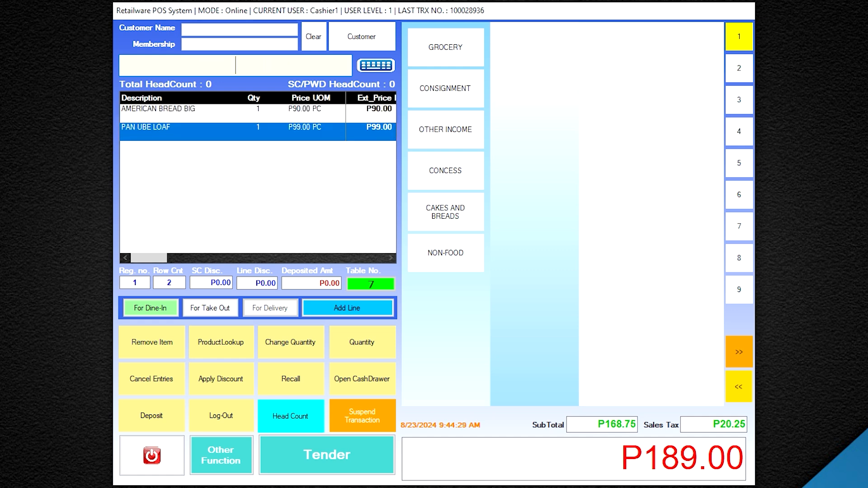
{"action": "type", "text": "3400"}
{"action": "key", "text": "Return"}
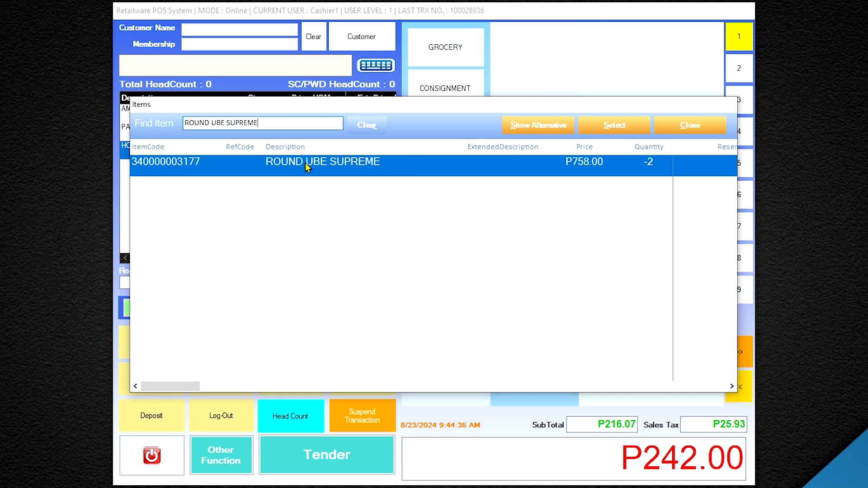
{"action": "double_click", "coordinate": [309, 165]}
{"action": "left_click", "coordinate": [371, 176]}
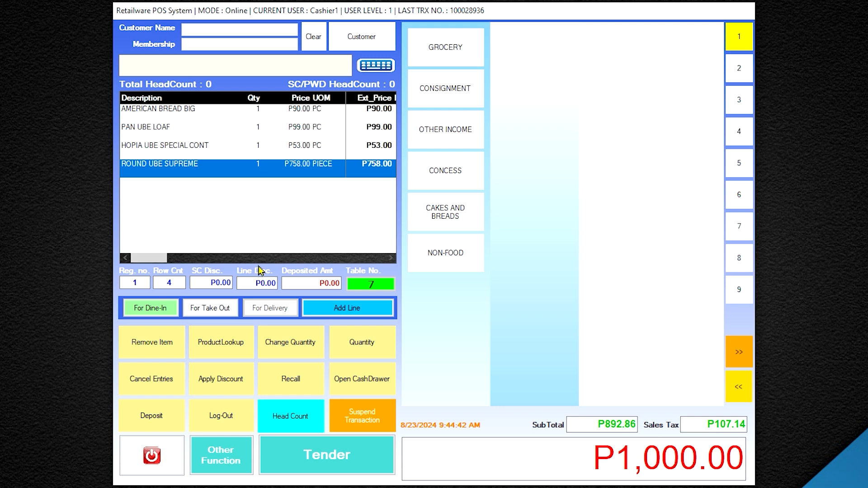
Apply a PWD discount for one guest, P178.57 off, and bring the P714.29 total to payment.
{"action": "left_click", "coordinate": [224, 389]}
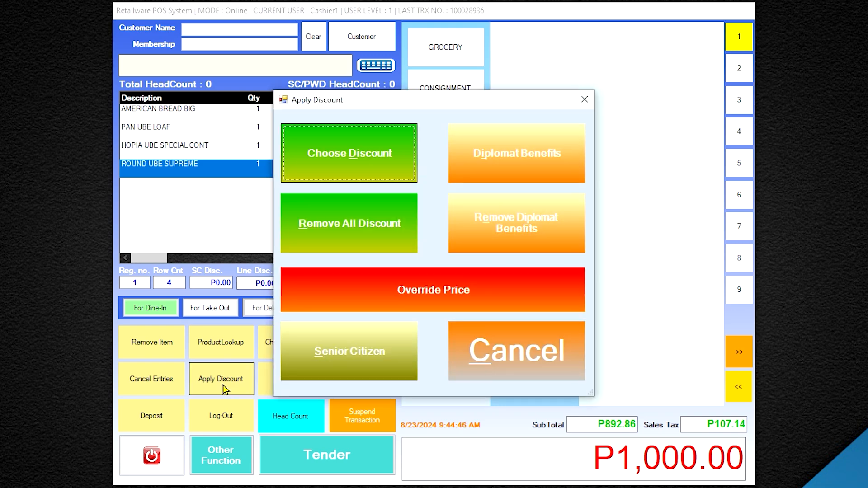
{"action": "left_click", "coordinate": [333, 372]}
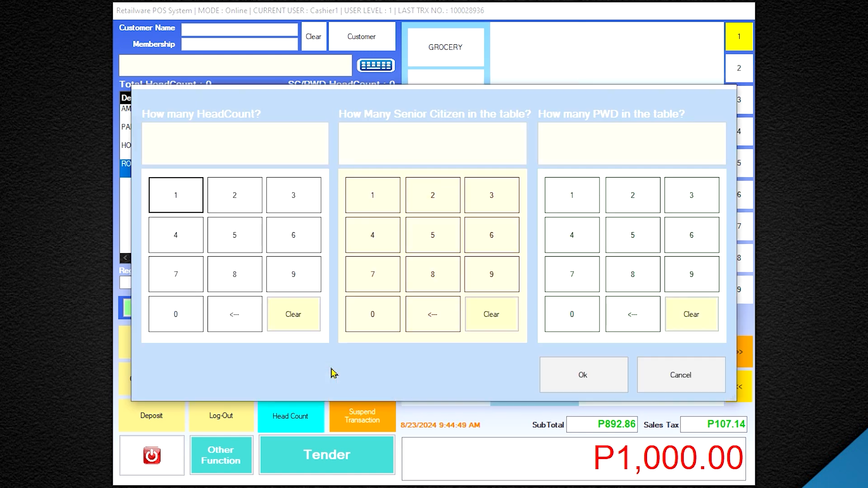
{"action": "left_click", "coordinate": [188, 191]}
{"action": "left_click", "coordinate": [571, 198]}
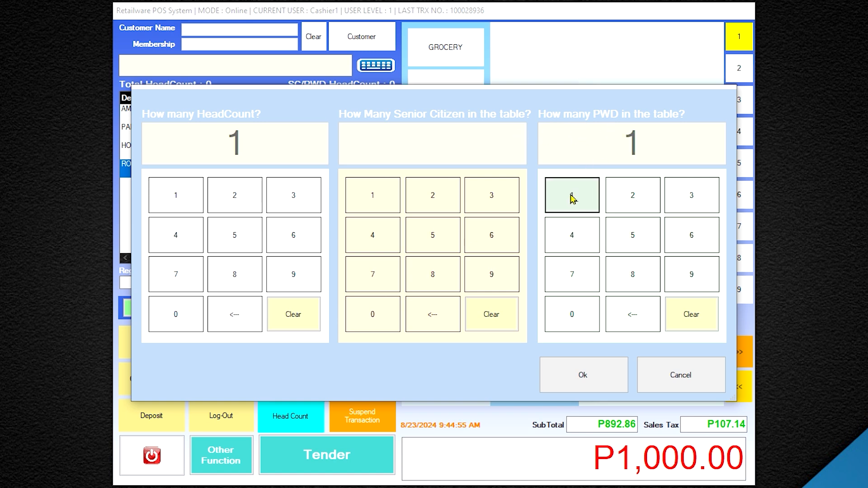
{"action": "left_click", "coordinate": [574, 373]}
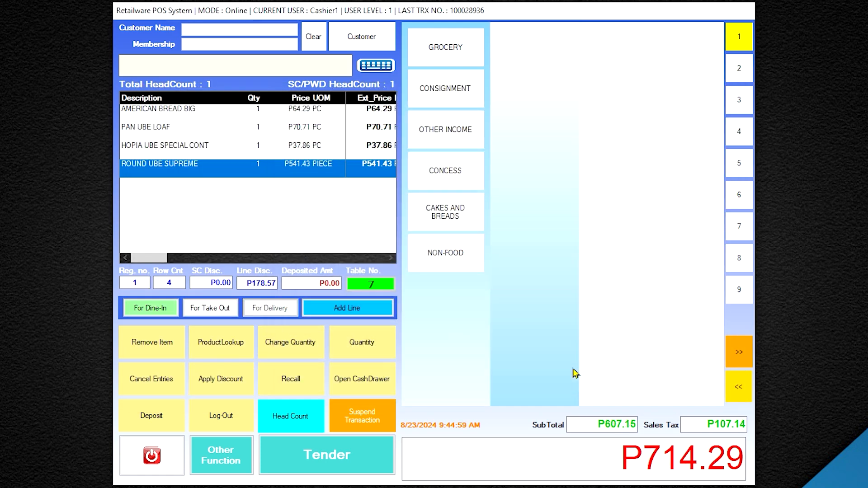
{"action": "left_click", "coordinate": [359, 466]}
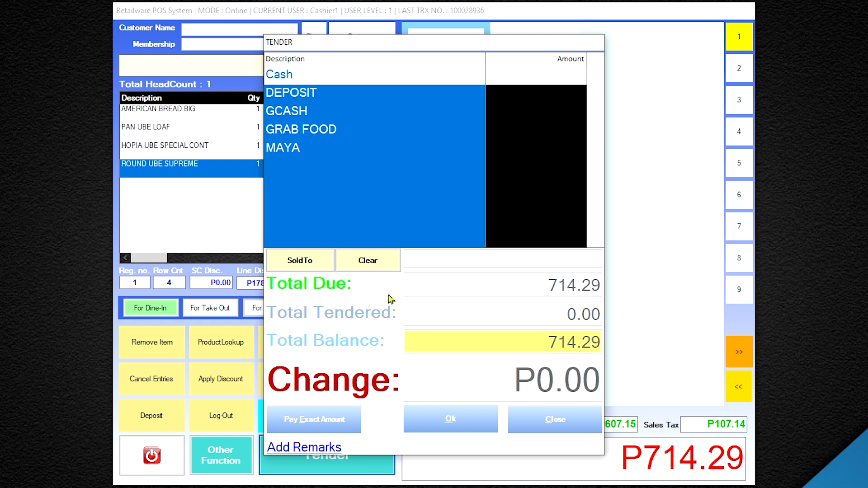
Record the customer's T.I.N./OSCA number as sold-to details and pay the exact P714.29.
{"action": "left_click", "coordinate": [322, 266]}
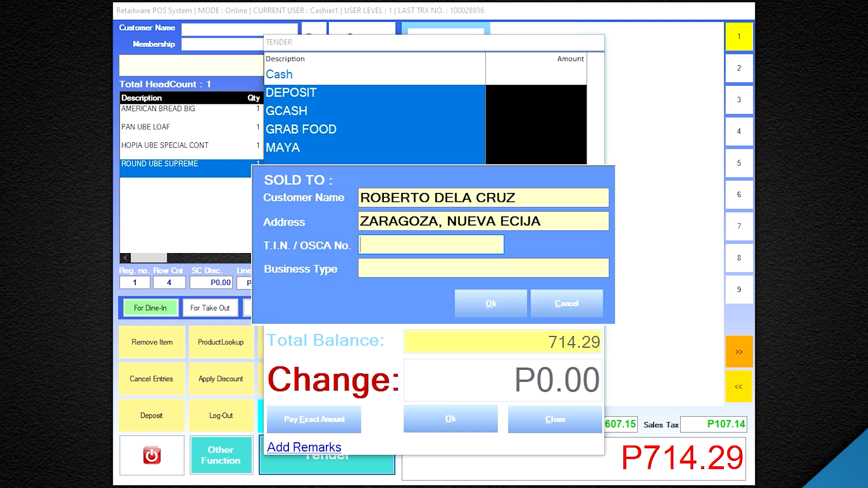
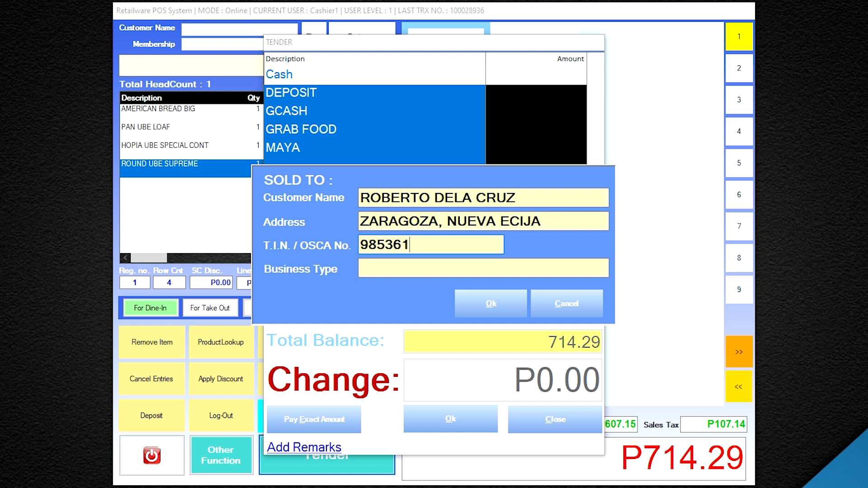
{"action": "left_click", "coordinate": [511, 309]}
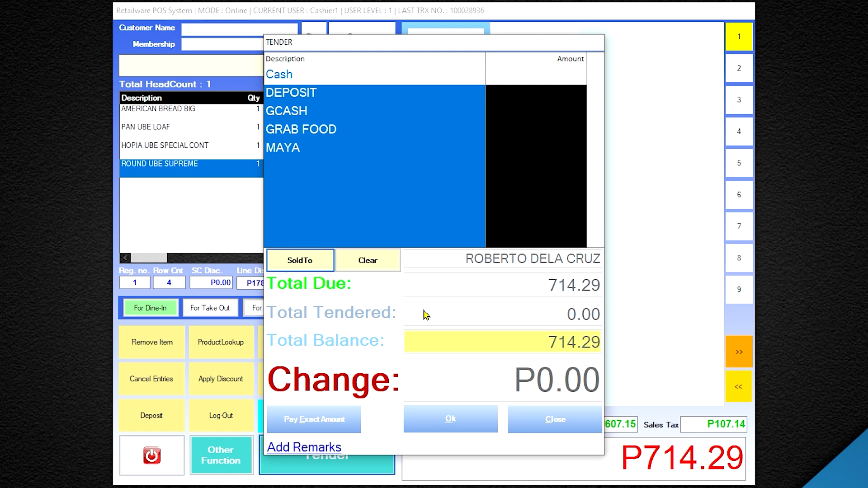
{"action": "left_click", "coordinate": [342, 420]}
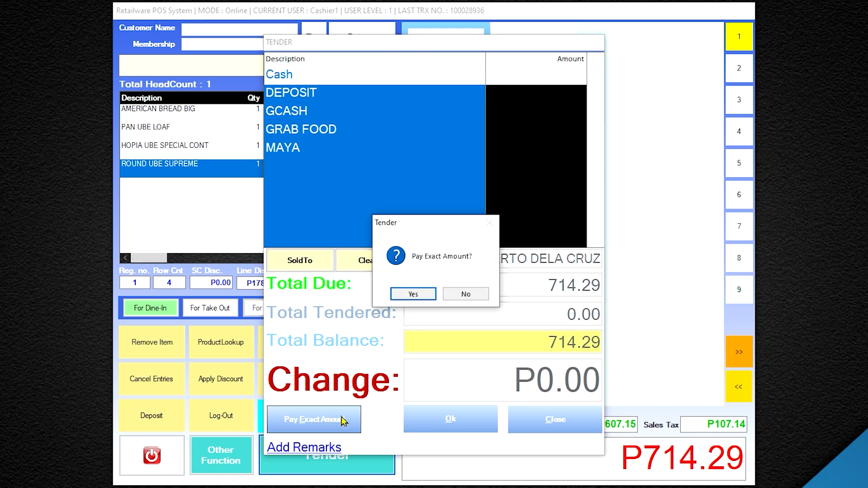
{"action": "left_click", "coordinate": [414, 295]}
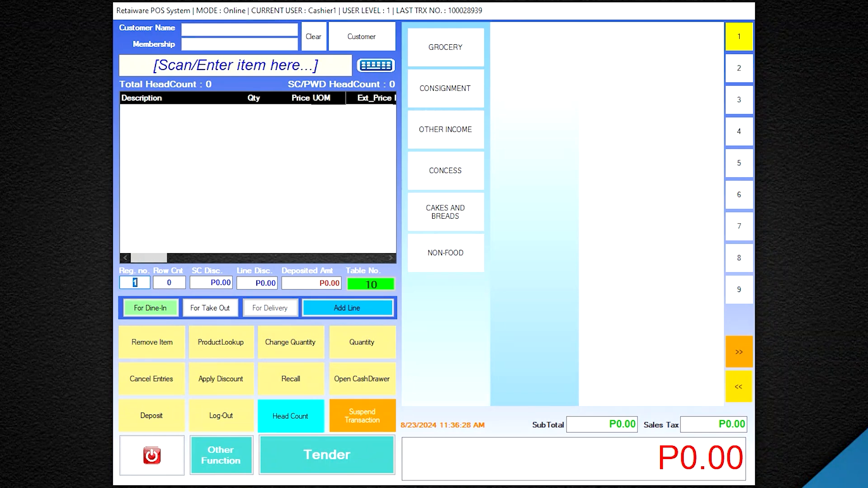
Scan PAN UBE LOAF, AMERICAN BREAD BIG and HOPIA UBE SPECIAL CONT into a new sale totalling P242.00.
{"action": "type", "text": "3400000"}
{"action": "key", "text": "Return"}
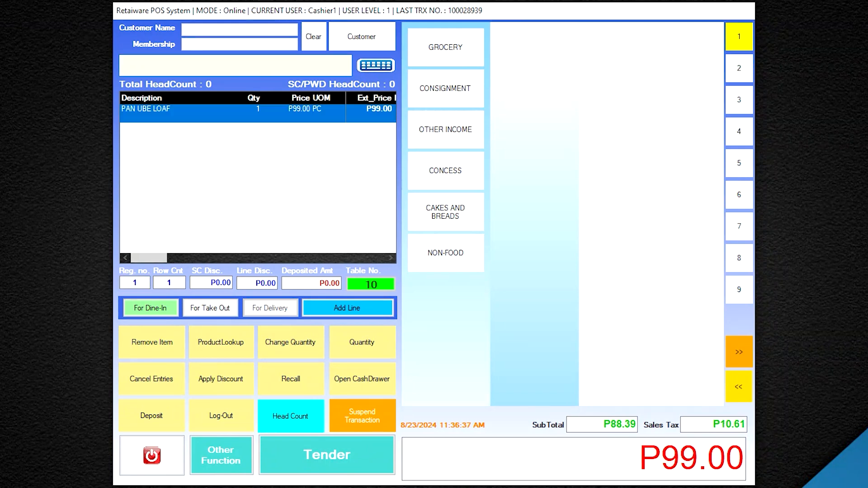
{"action": "type", "text": "340000001489"}
{"action": "key", "text": "Return"}
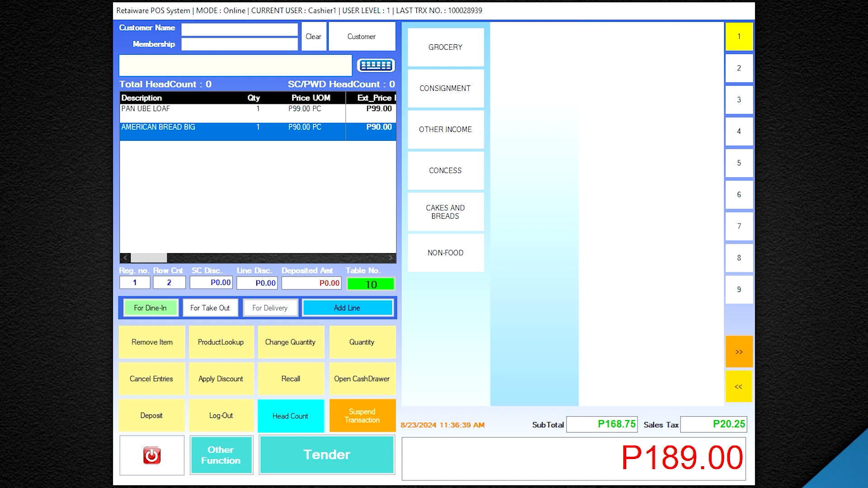
{"action": "type", "text": "340000002788"}
{"action": "key", "text": "Return"}
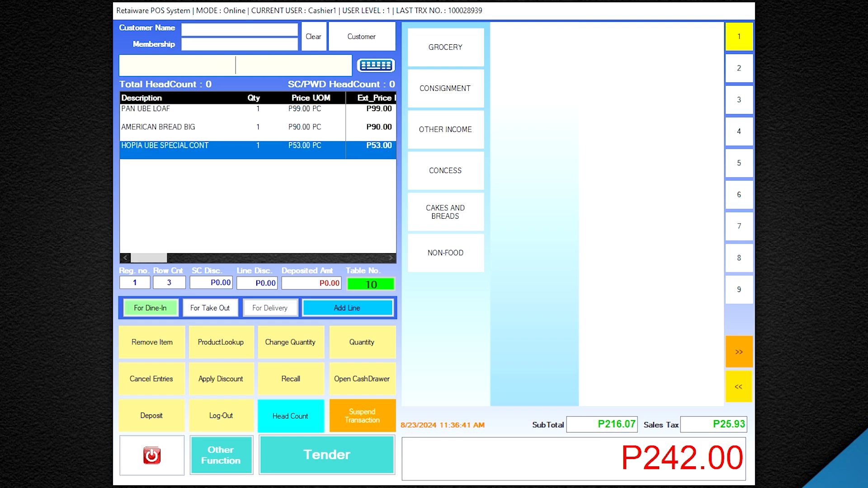
{"action": "left_click", "coordinate": [240, 389]}
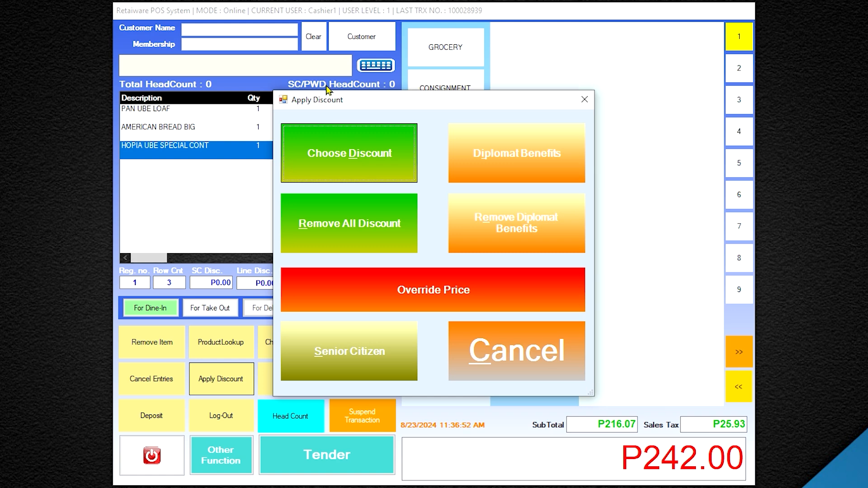
Apply the 30% Dated Item Discount to every item, cutting P72.60 for a P169.40 total.
{"action": "left_click", "coordinate": [355, 161]}
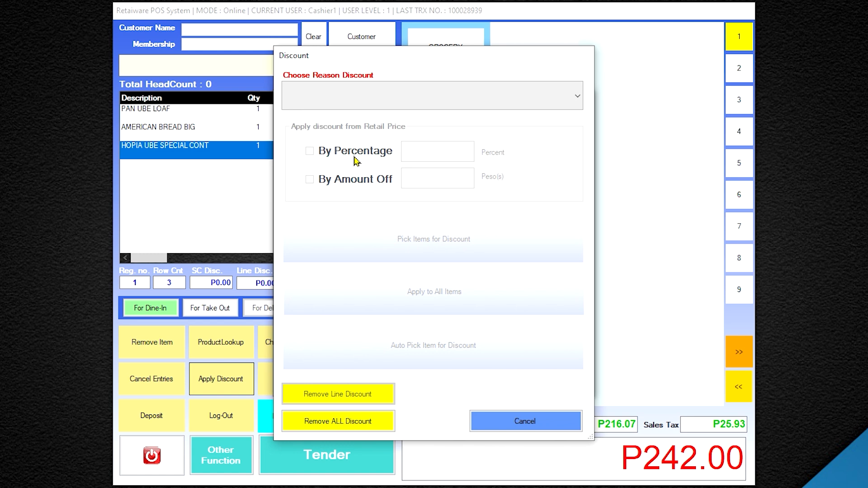
{"action": "left_click", "coordinate": [496, 102]}
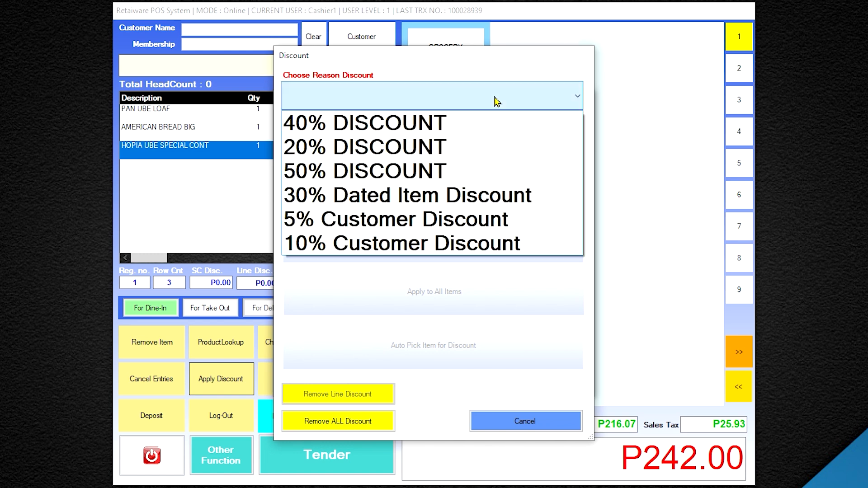
{"action": "left_click", "coordinate": [441, 203]}
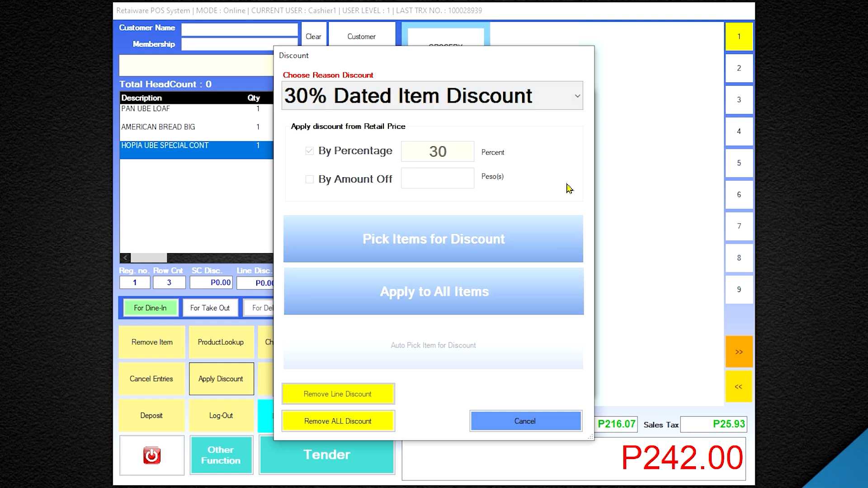
{"action": "left_click", "coordinate": [471, 301]}
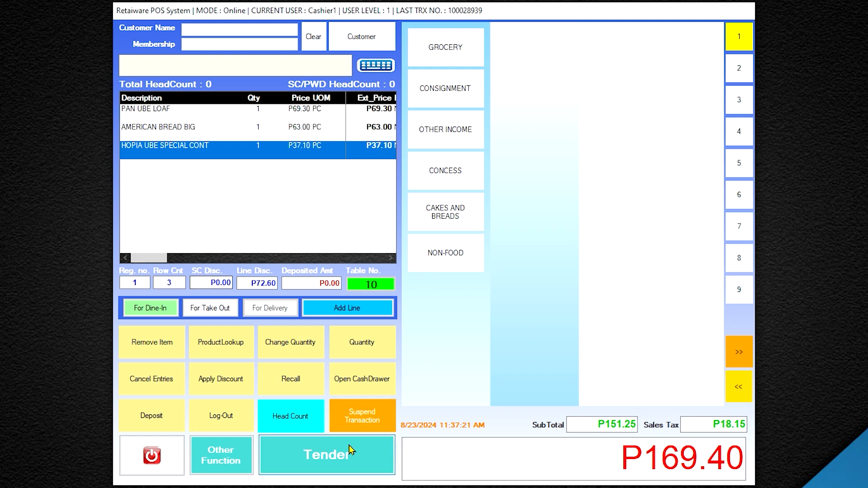
Tender P200.00 cash for the P169.40 sale, giving P30.60 change.
{"action": "left_click", "coordinate": [345, 460]}
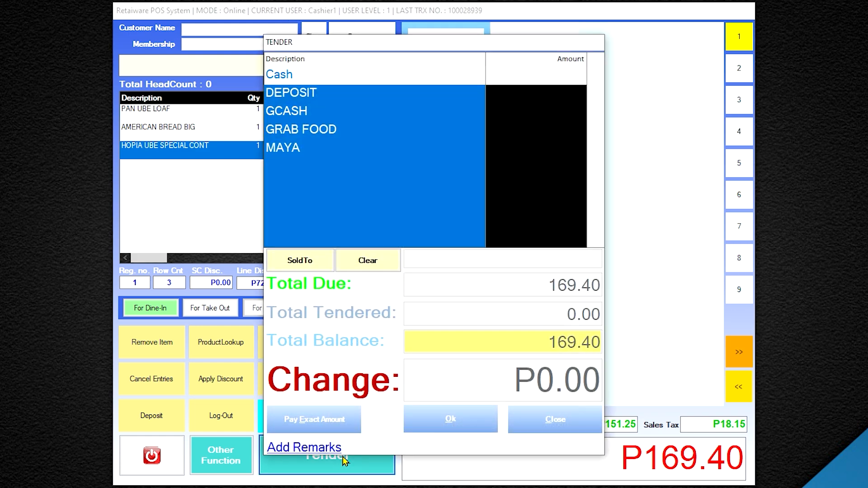
{"action": "left_click", "coordinate": [444, 78]}
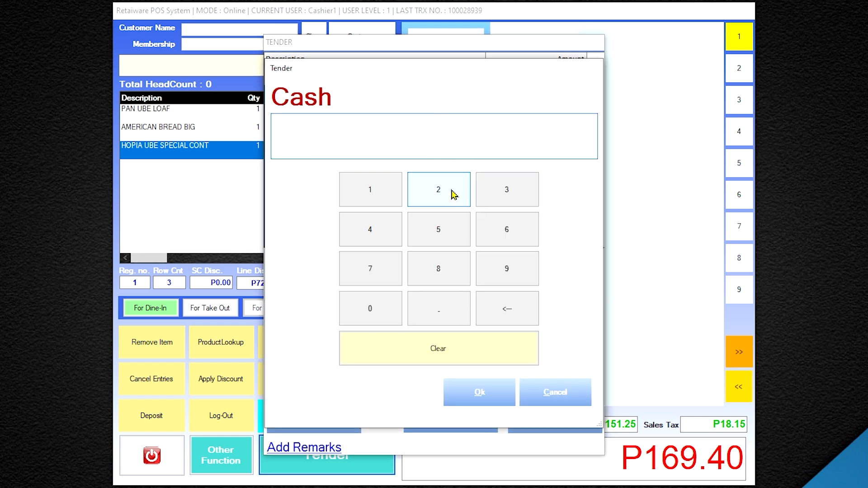
{"action": "left_click", "coordinate": [450, 193]}
{"action": "double_click", "coordinate": [380, 310]}
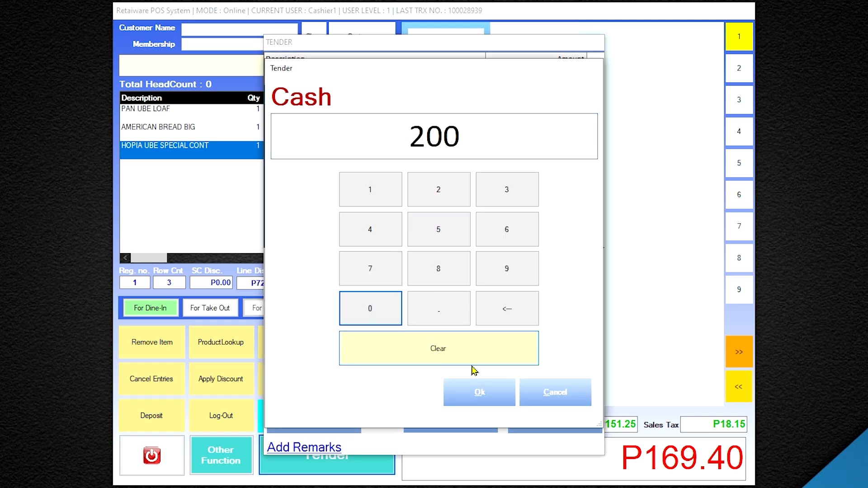
{"action": "left_click", "coordinate": [490, 399]}
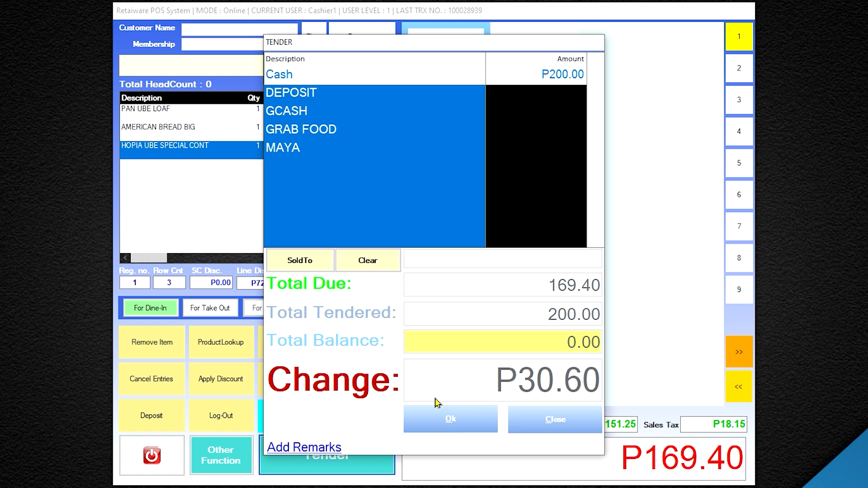
{"action": "left_click", "coordinate": [463, 421]}
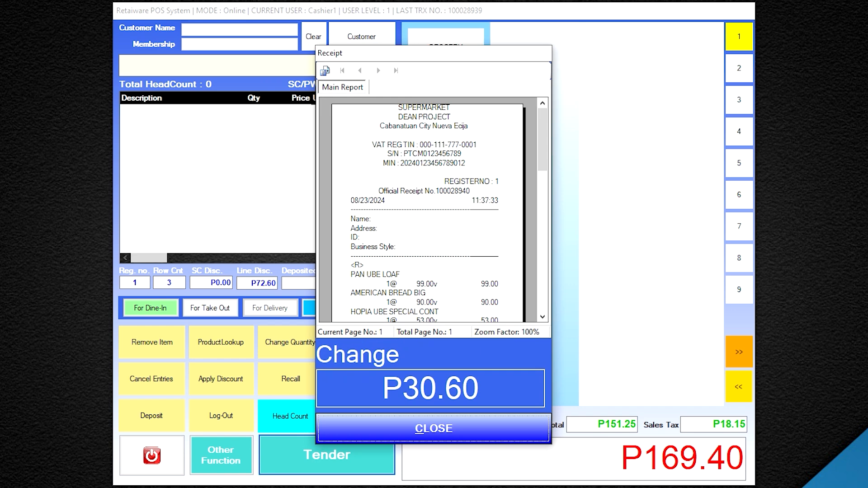
Check the receipt totals, then close the Receipt/Change window.
{"action": "left_click_drag", "start_coordinate": [545, 151], "coordinate": [549, 189]}
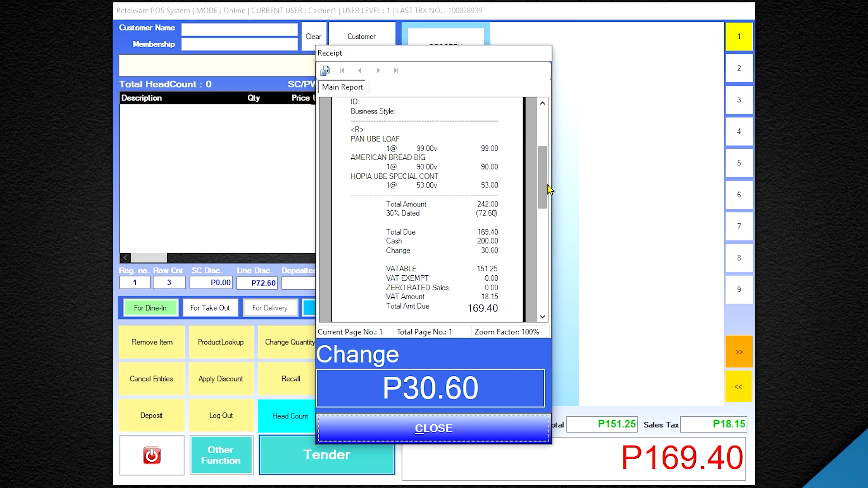
{"action": "left_click", "coordinate": [424, 429]}
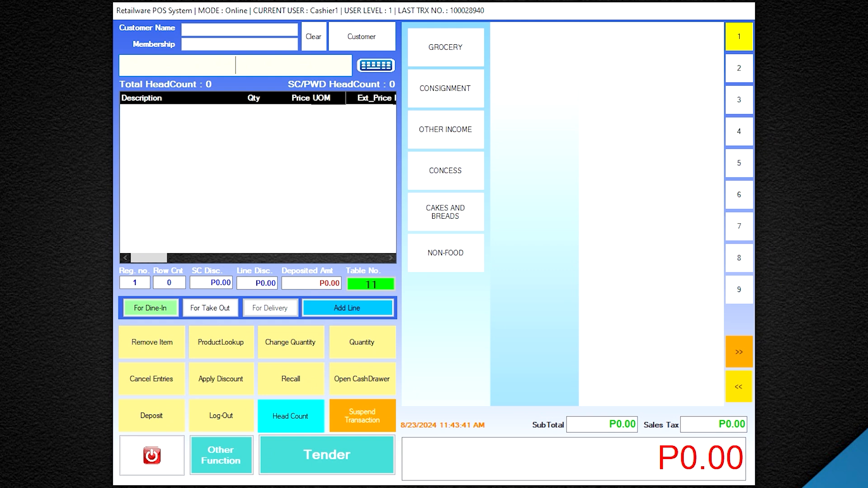
Scan six items, from KNORR SINIGANG SAMP MIX ORI to HOPIA UBE SPECIAL CONT, totalling P288.00.
{"action": "key", "text": "Return"}
{"action": "type", "text": "48"}
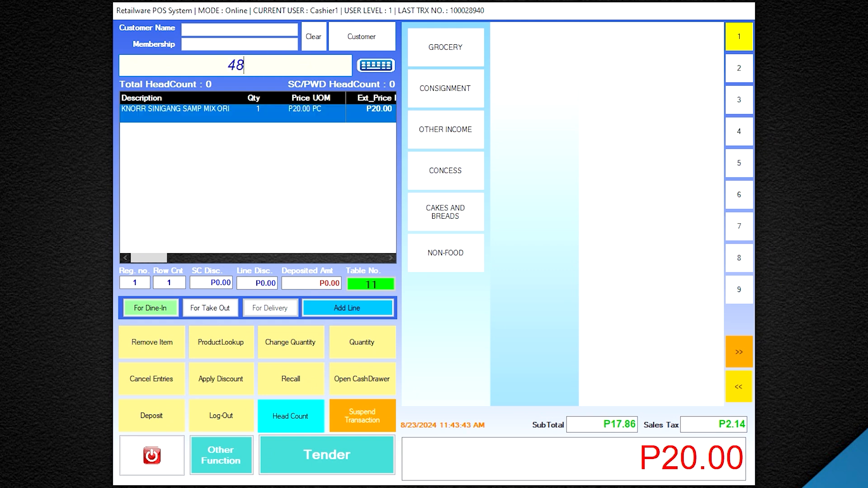
{"action": "key", "text": "Return"}
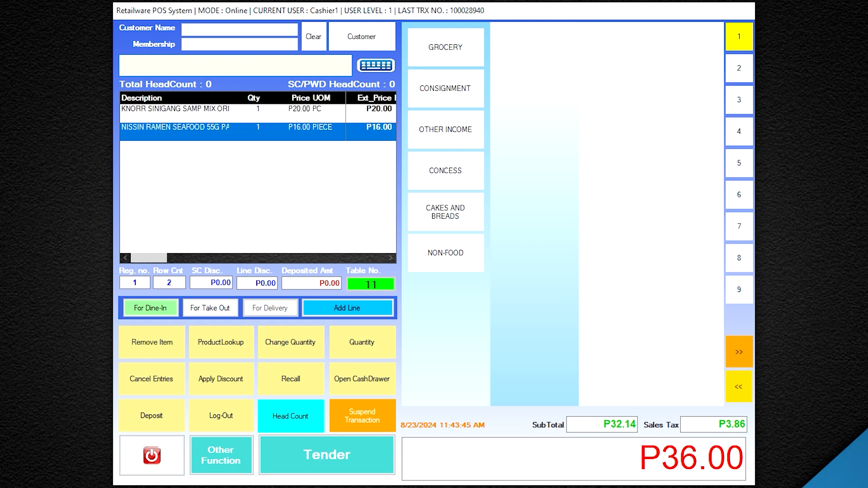
{"action": "type", "text": "4807770270017"}
{"action": "key", "text": "Return"}
{"action": "type", "text": "340000"}
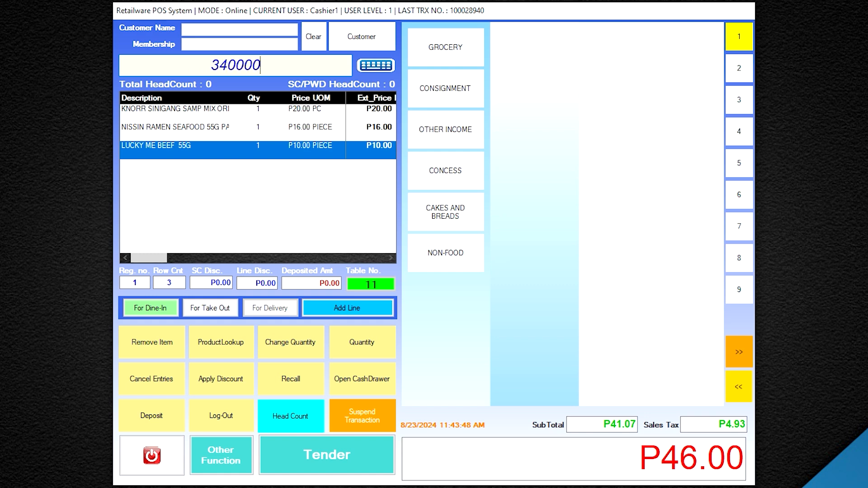
{"action": "key", "text": "Return"}
{"action": "type", "text": "340001"}
{"action": "key", "text": "Return"}
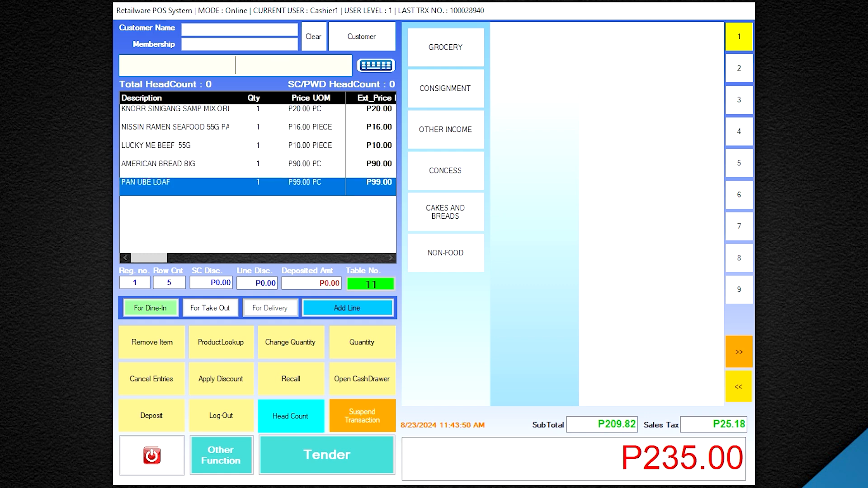
{"action": "type", "text": "340"}
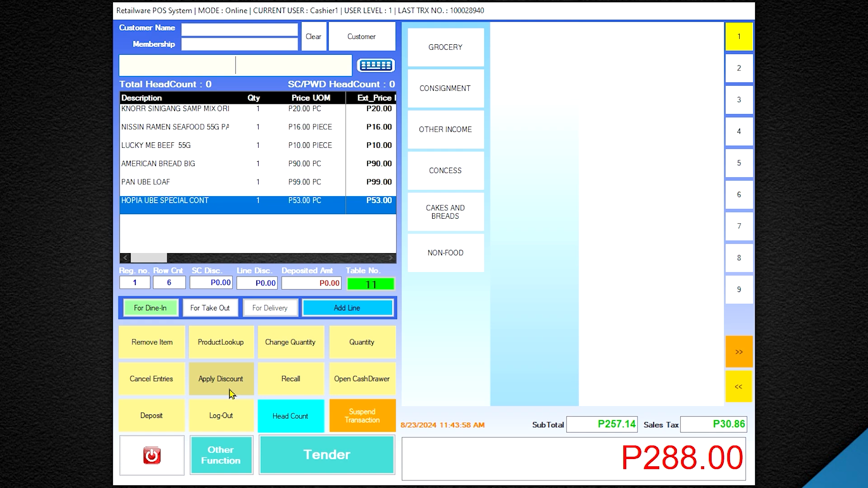
Choose 30% Dated Item Discount as the reason and list the six items for picking.
{"action": "left_click", "coordinate": [230, 392]}
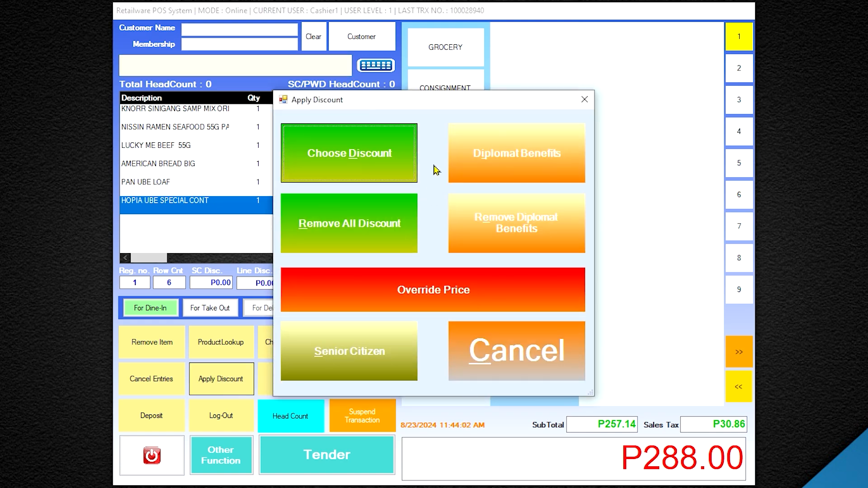
{"action": "left_click", "coordinate": [354, 159]}
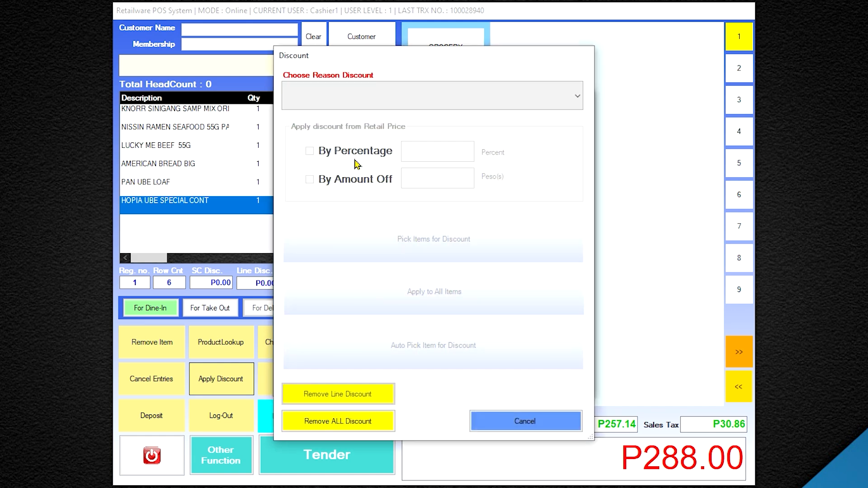
{"action": "left_click", "coordinate": [511, 104]}
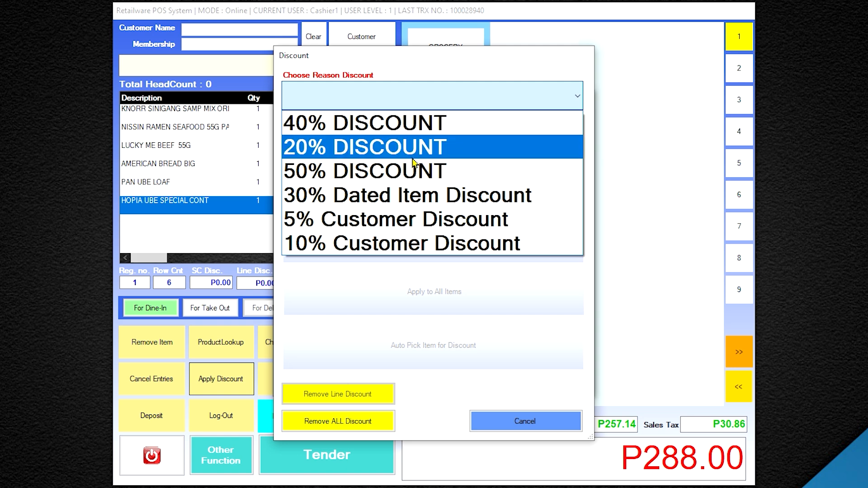
{"action": "left_click", "coordinate": [409, 199]}
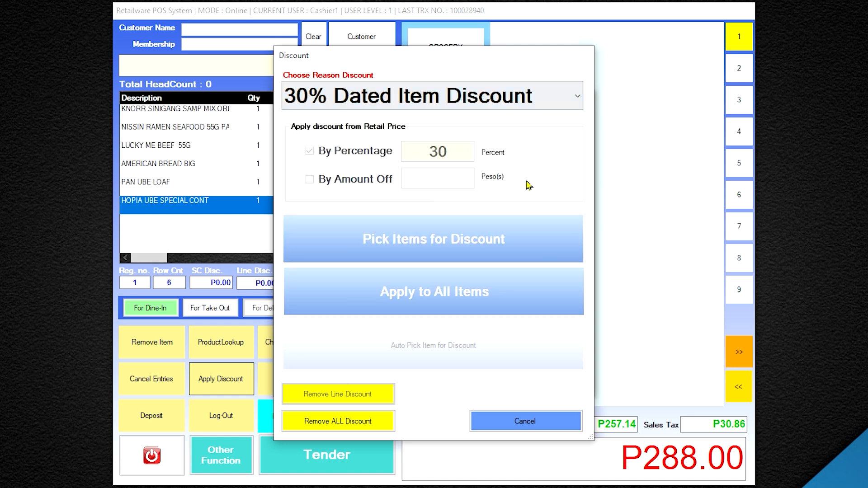
{"action": "left_click", "coordinate": [470, 250]}
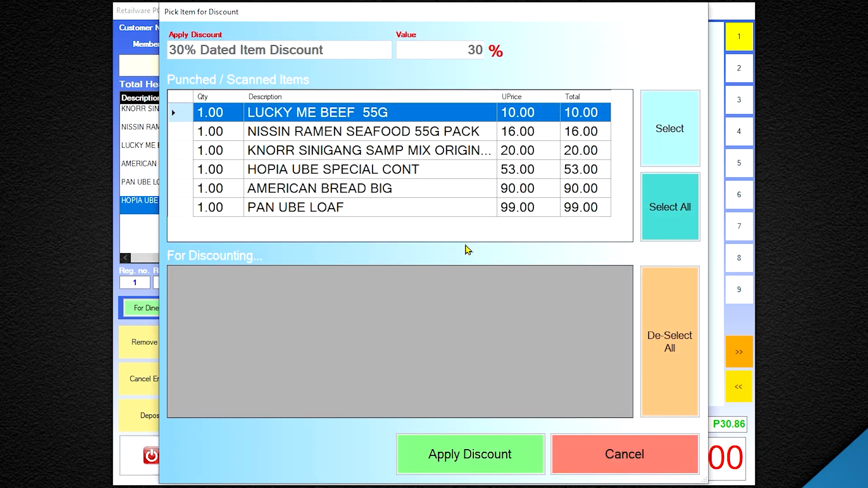
Discount HOPIA UBE SPECIAL CONT, AMERICAN BREAD BIG and PAN UBE LOAF by 30%, totalling P215.40.
{"action": "left_click", "coordinate": [388, 171]}
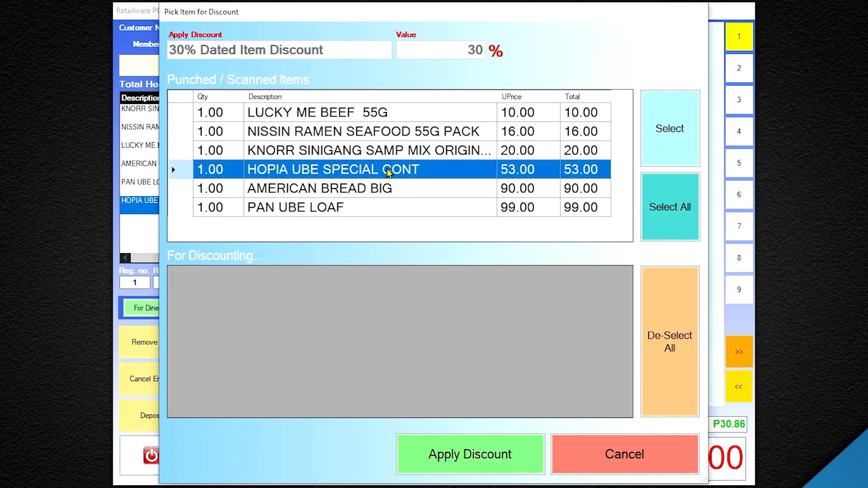
{"action": "left_click", "coordinate": [659, 138]}
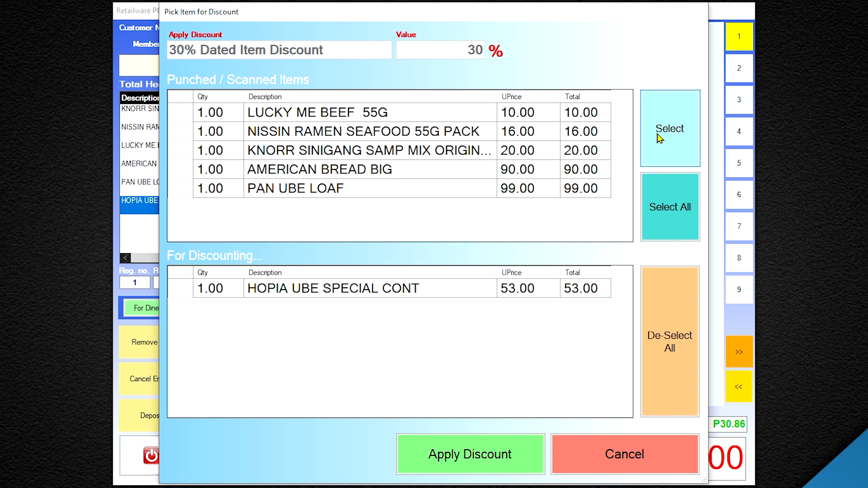
{"action": "left_click", "coordinate": [390, 173]}
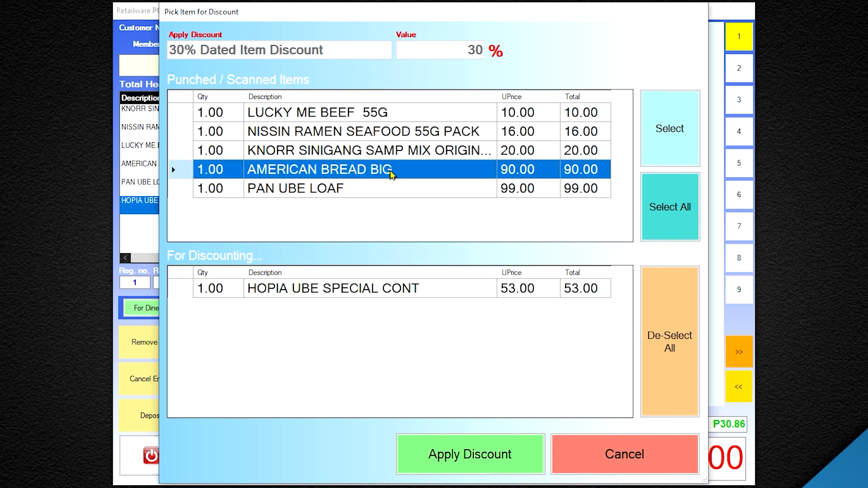
{"action": "left_click", "coordinate": [682, 135]}
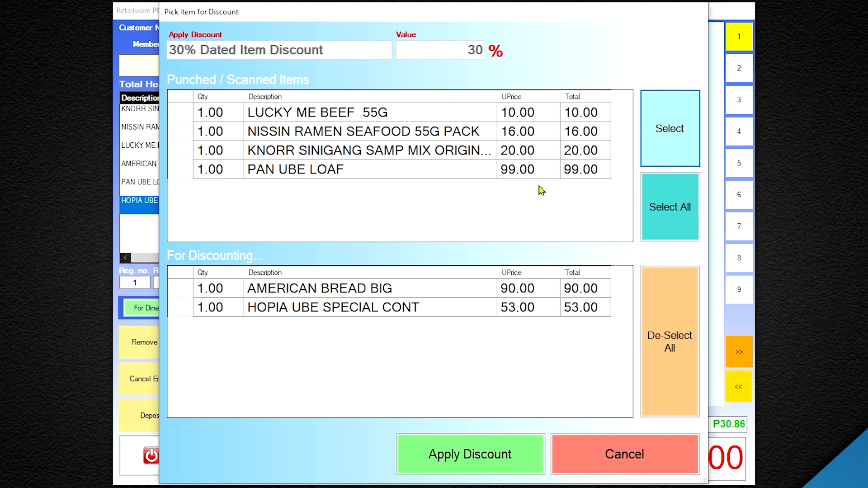
{"action": "left_click", "coordinate": [301, 177]}
{"action": "left_click", "coordinate": [669, 131]}
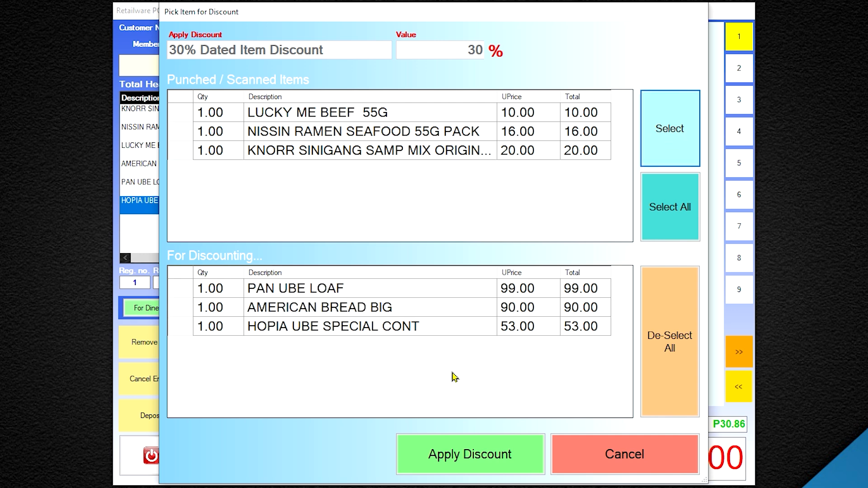
{"action": "left_click", "coordinate": [487, 460]}
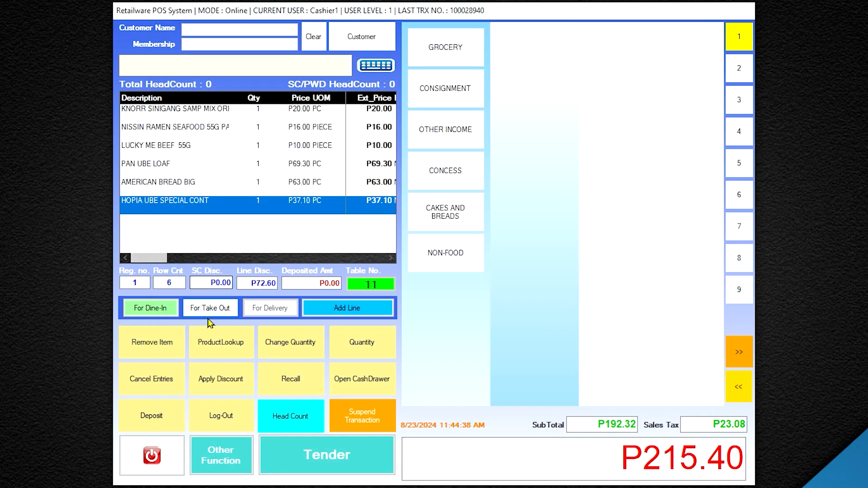
Tender P500.00 cash for the P215.40 sale, giving P284.60 change.
{"action": "left_click", "coordinate": [310, 466]}
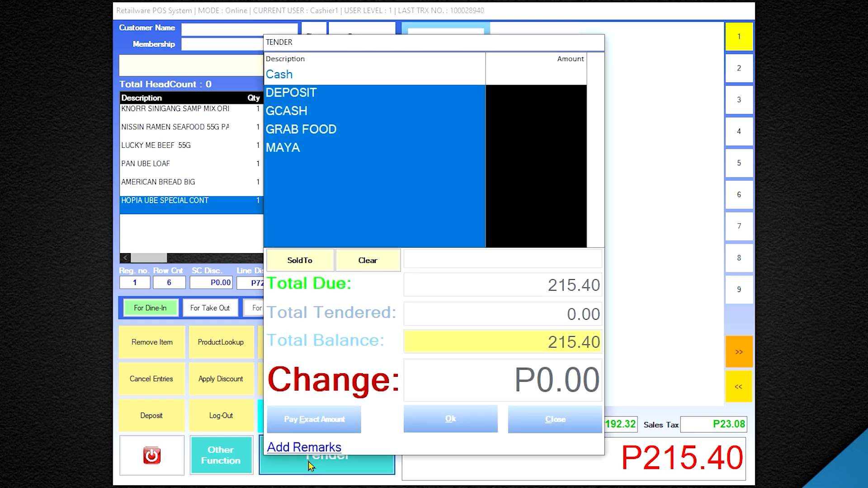
{"action": "left_click", "coordinate": [376, 80]}
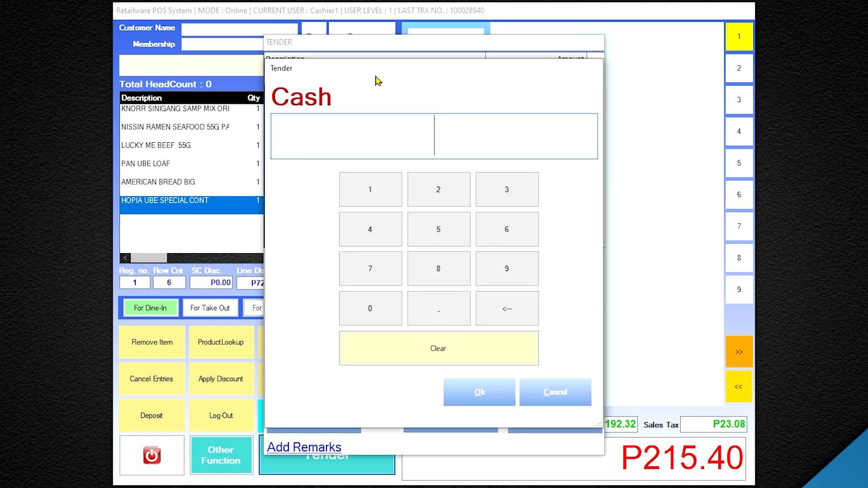
{"action": "left_click", "coordinate": [444, 233]}
{"action": "left_click", "coordinate": [380, 309]}
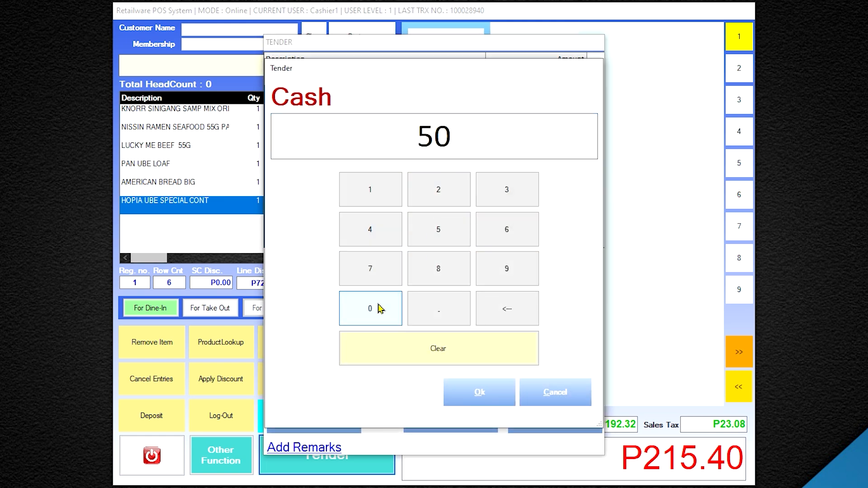
{"action": "left_click", "coordinate": [379, 309]}
{"action": "left_click", "coordinate": [482, 396]}
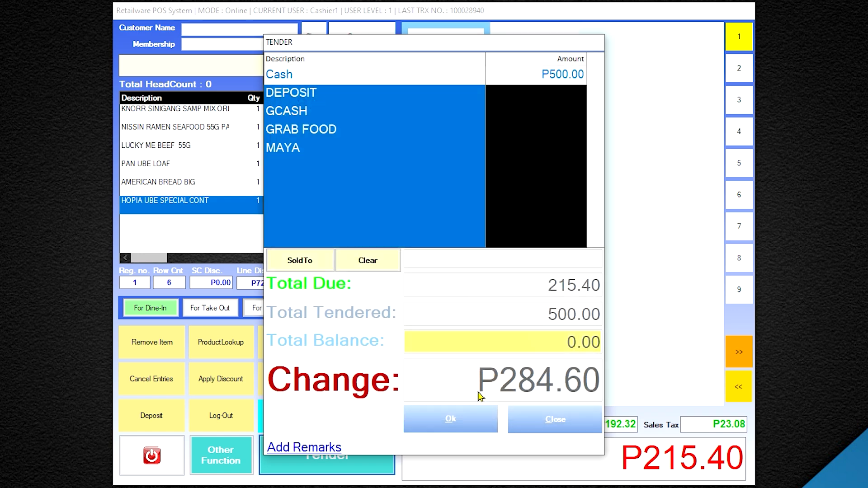
{"action": "left_click", "coordinate": [452, 428]}
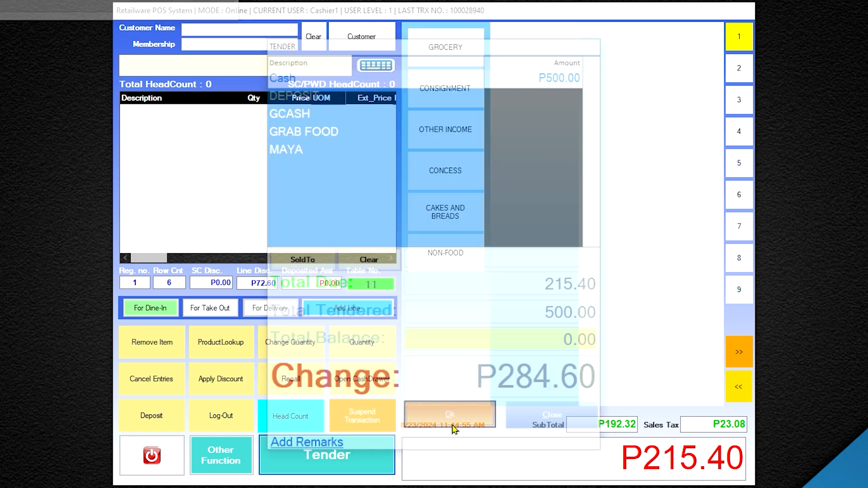